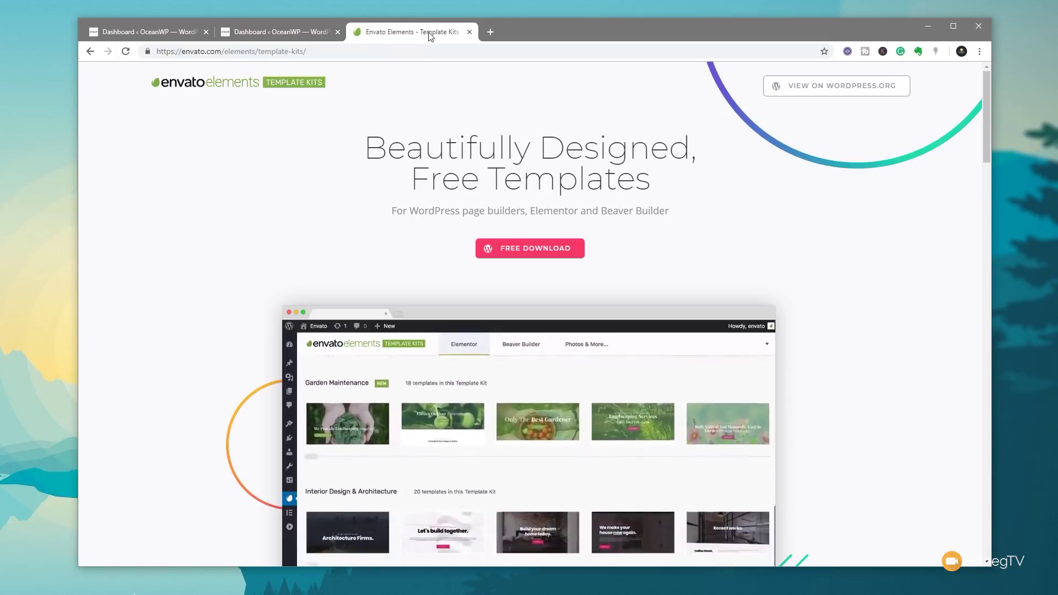
# Step: From the WordPress dashboard, open the Envato Elements library of 50 Elementor template kits
pyautogui.click(288, 33)
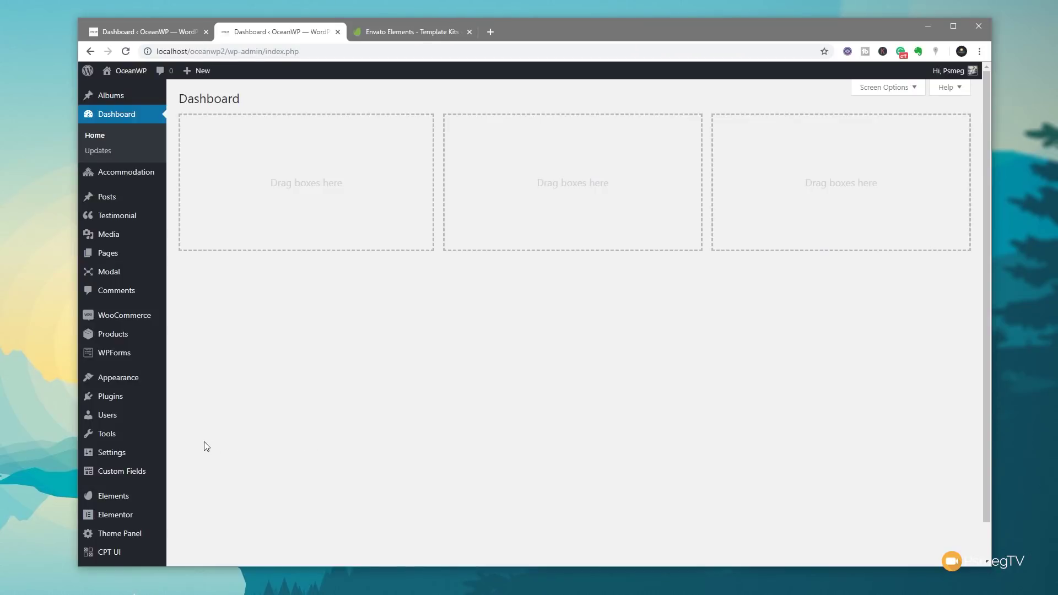
pyautogui.click(123, 503)
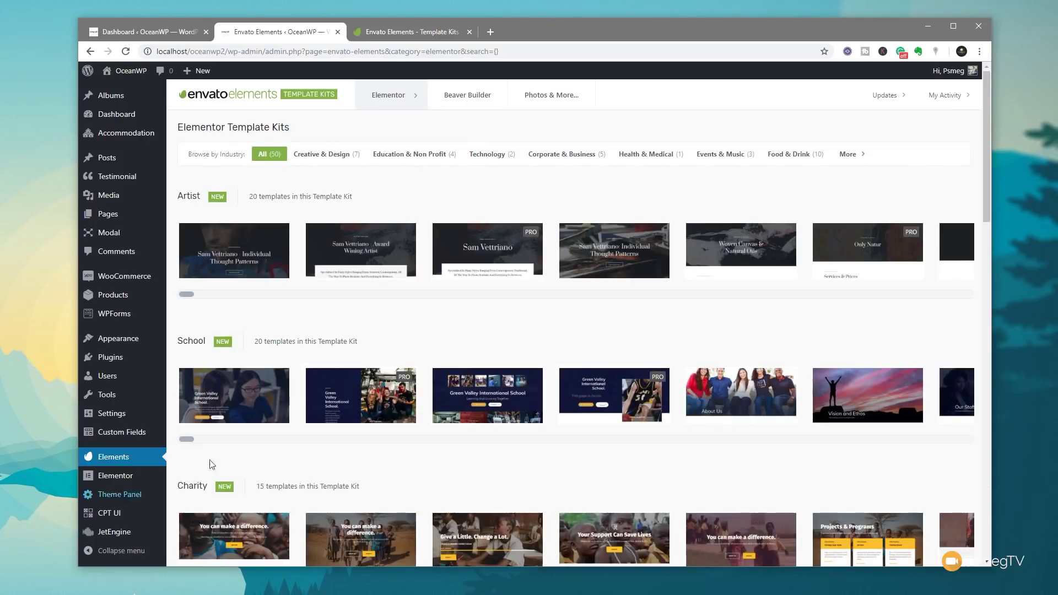
pyautogui.moveTo(393, 104)
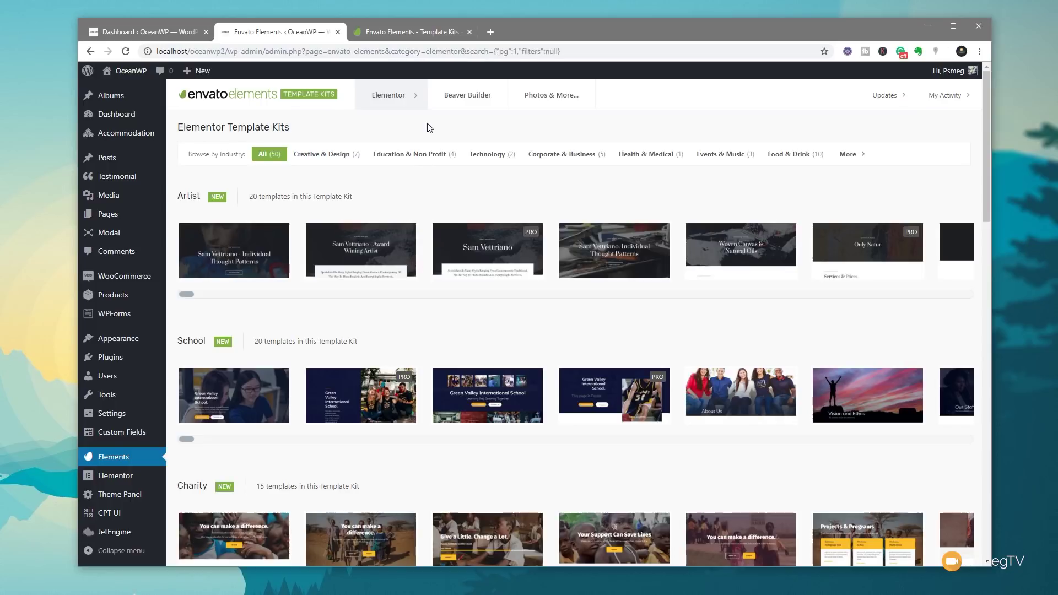
# Step: Filter the kits to Education & Non Profit and scroll through the School kit's templates
pyautogui.click(418, 157)
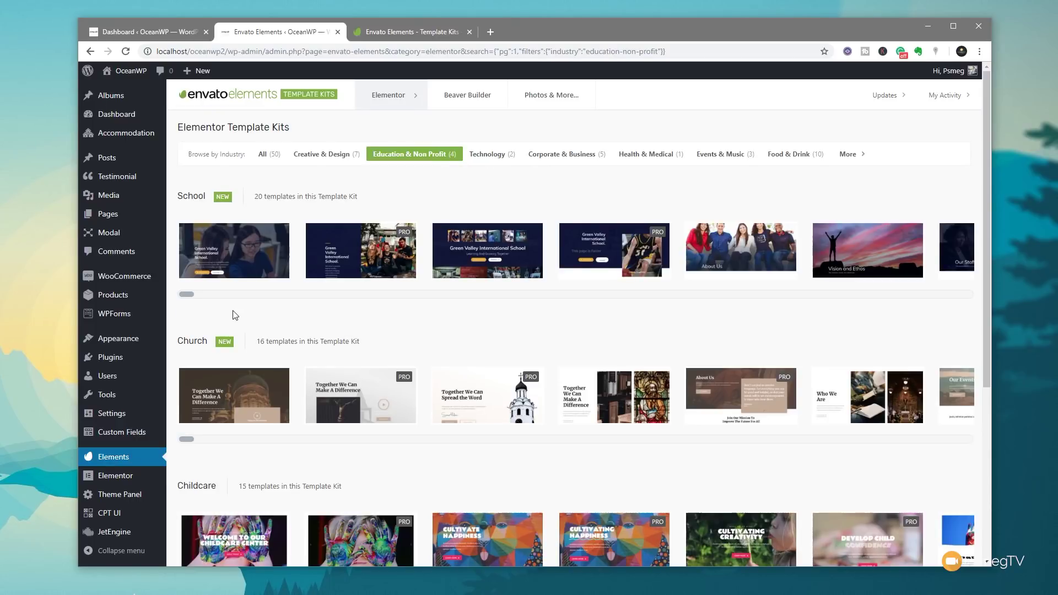
pyautogui.moveTo(188, 295)
pyautogui.mouseDown()
pyautogui.moveTo(584, 309)
pyautogui.moveTo(184, 300)
pyautogui.mouseUp()
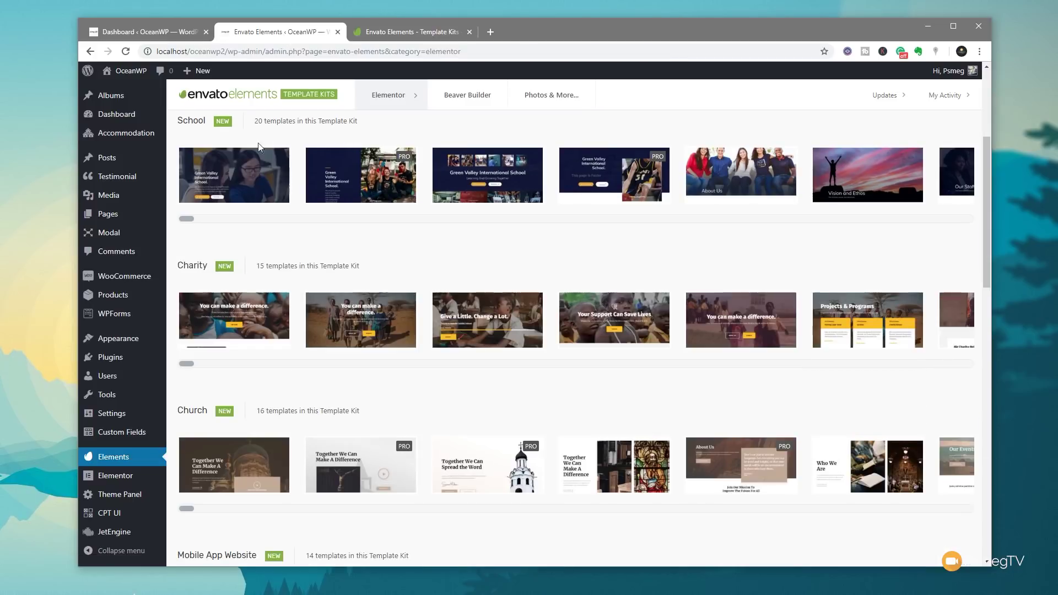
# Step: Preview the School kit's Home 1 template and browse the kit's other templates
pyautogui.click(236, 161)
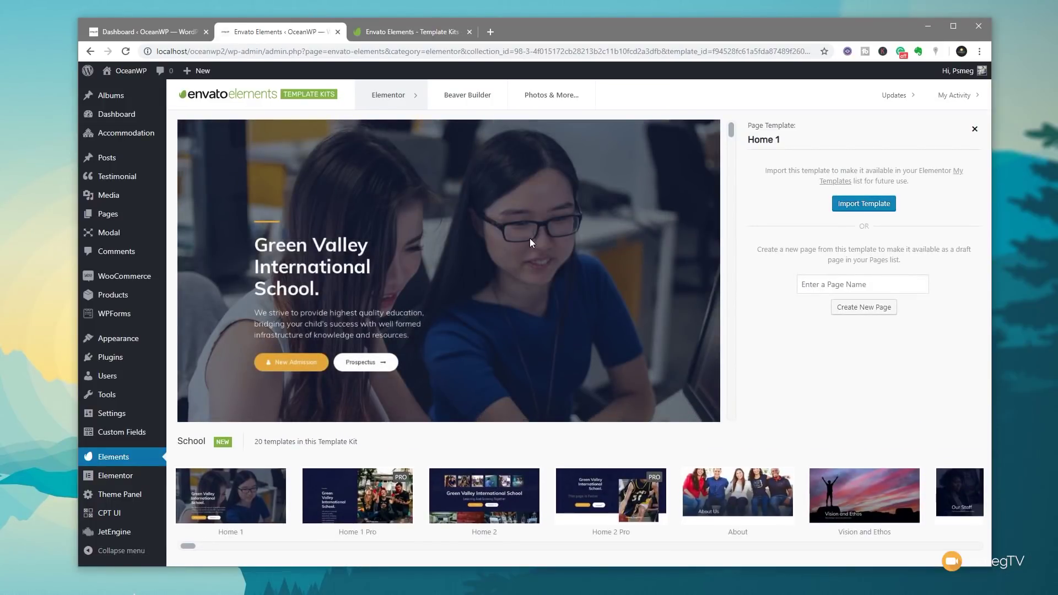
pyautogui.scroll(-5, 531, 246)
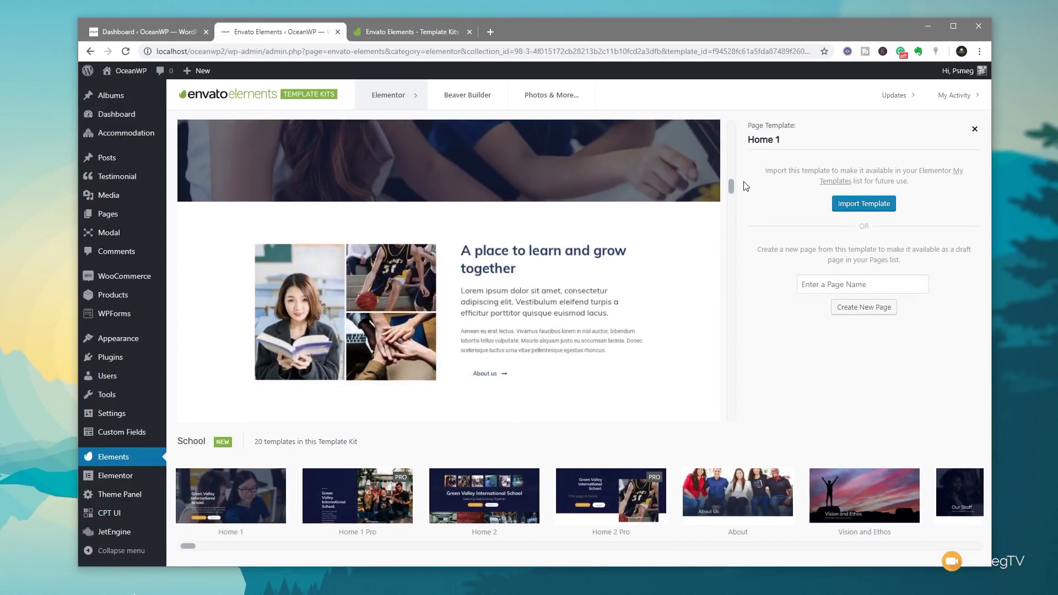
pyautogui.moveTo(732, 188); pyautogui.dragTo(711, 153)
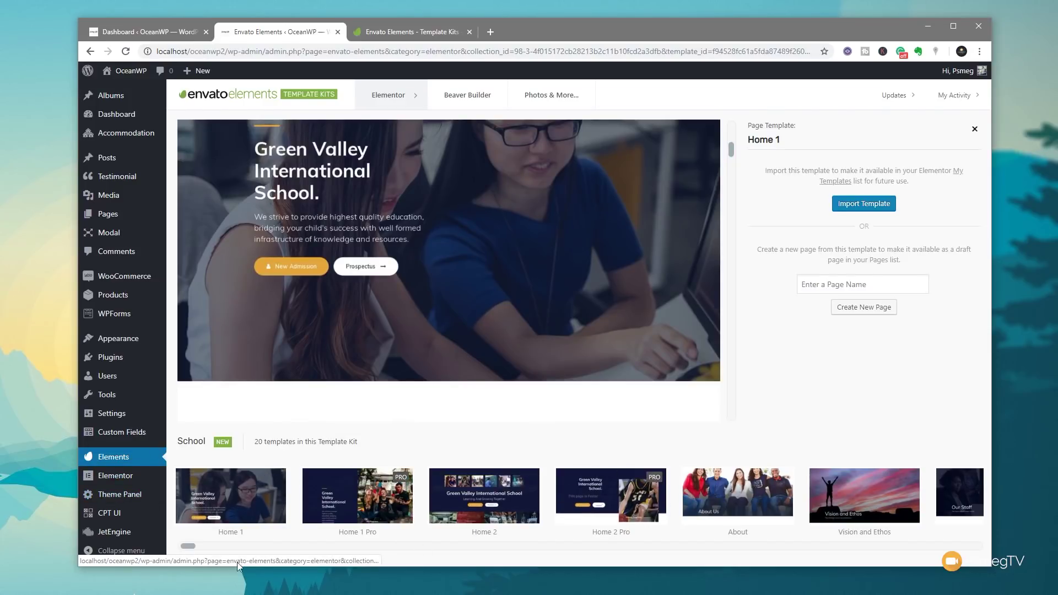
pyautogui.moveTo(189, 547); pyautogui.dragTo(479, 541)
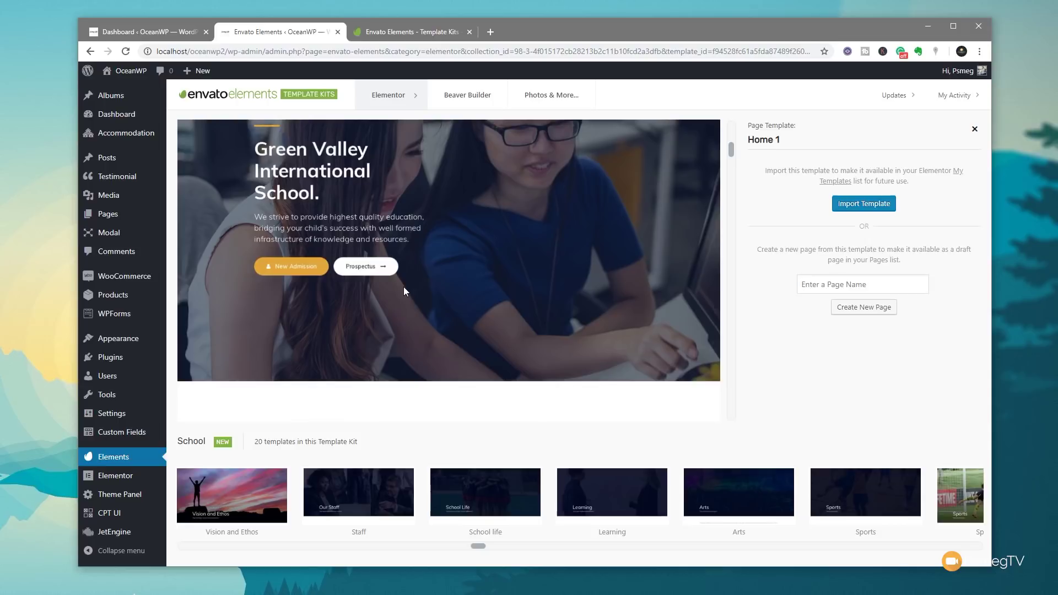
pyautogui.moveTo(397, 99)
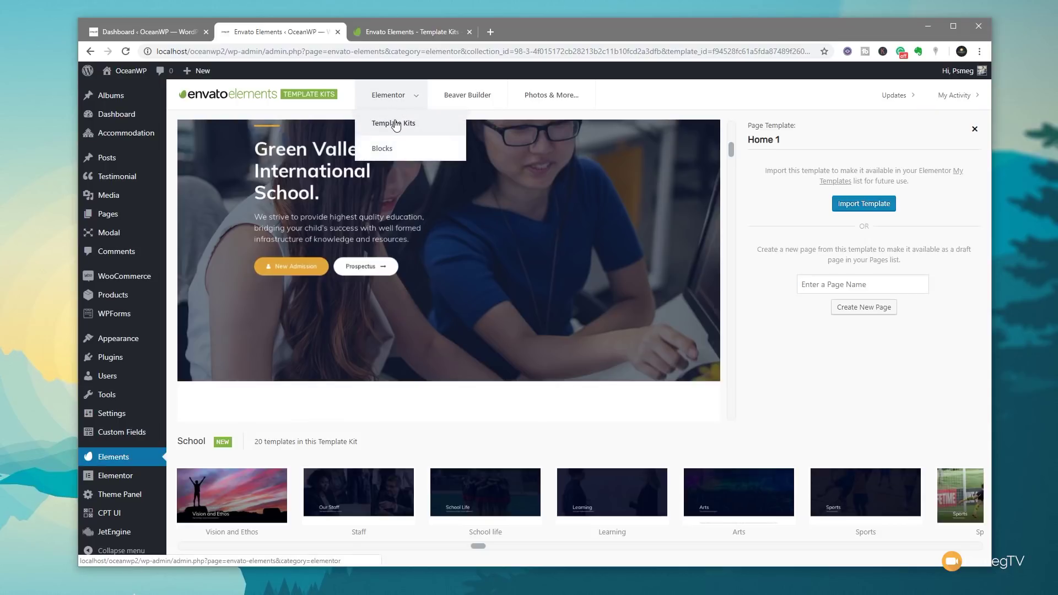
# Step: Preview the dark Pricing List among the Pricing Menu blocks, then go back to Template Kits
pyautogui.click(400, 157)
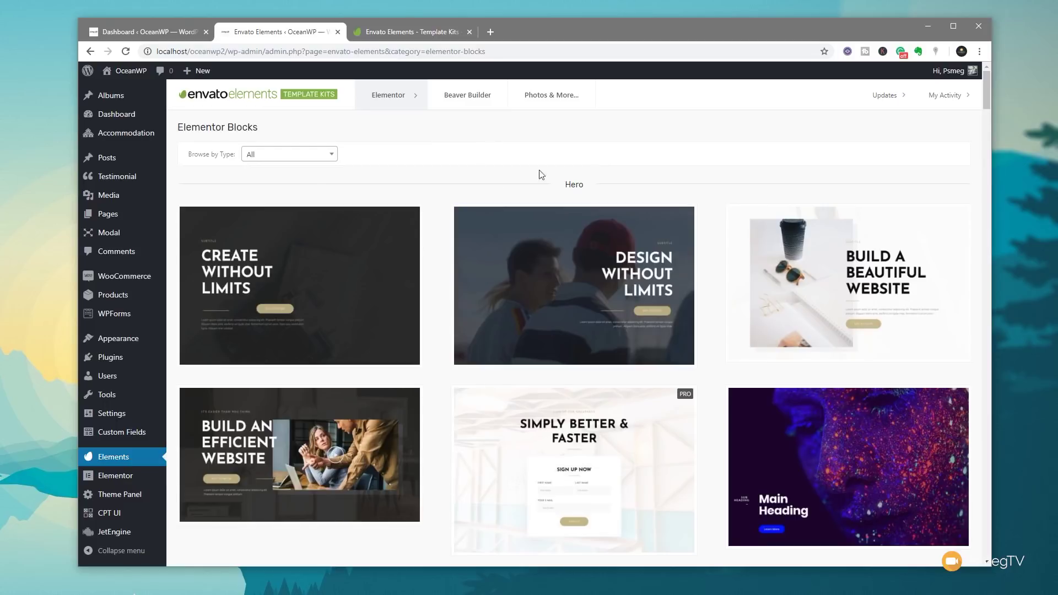
pyautogui.click(267, 160)
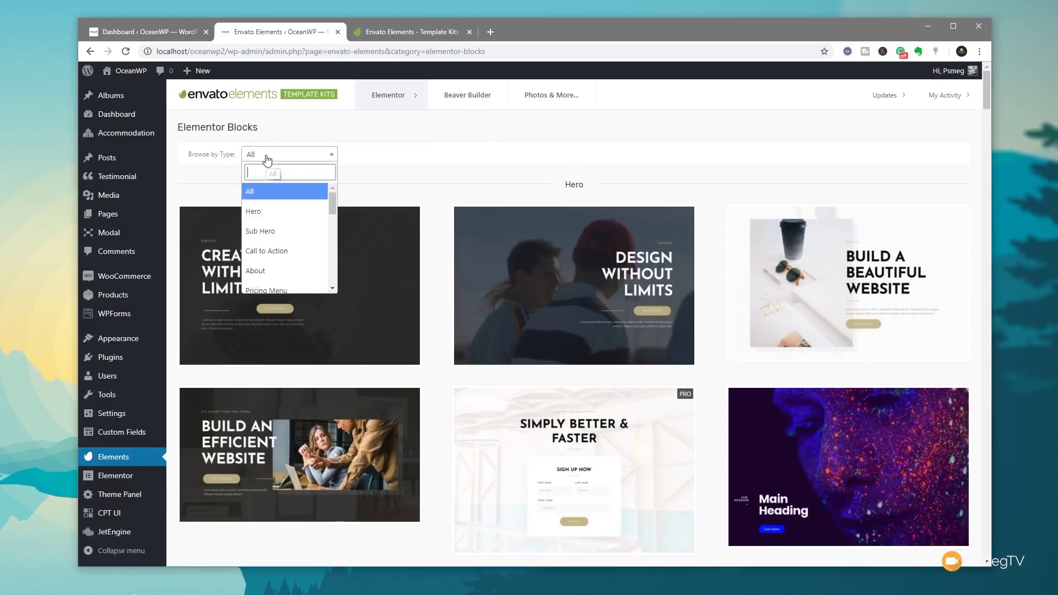
pyautogui.moveTo(333, 200)
pyautogui.mouseDown()
pyautogui.moveTo(334, 210)
pyautogui.moveTo(332, 201)
pyautogui.mouseUp()
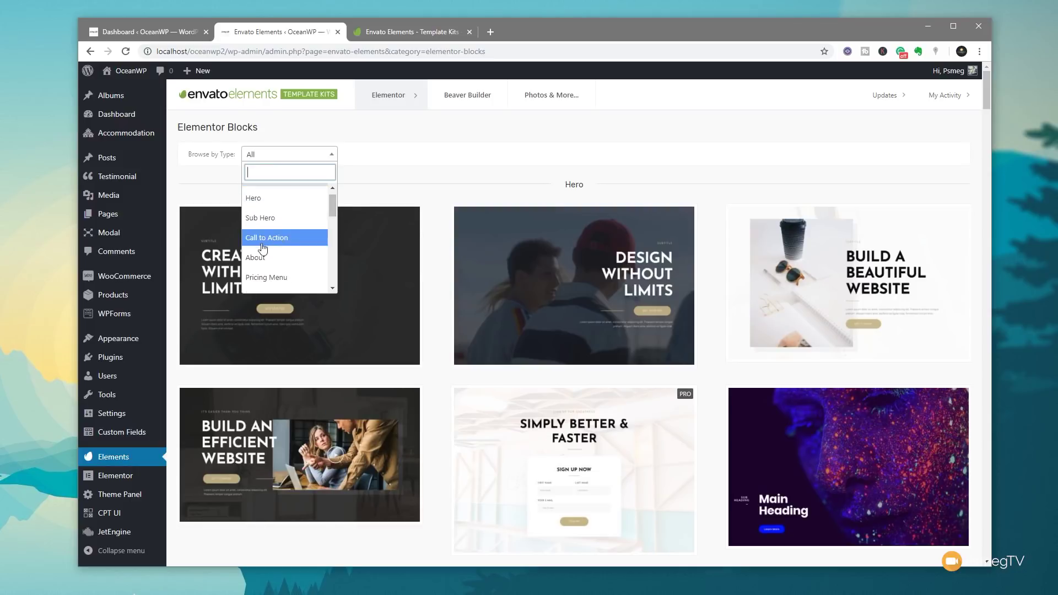
pyautogui.click(261, 278)
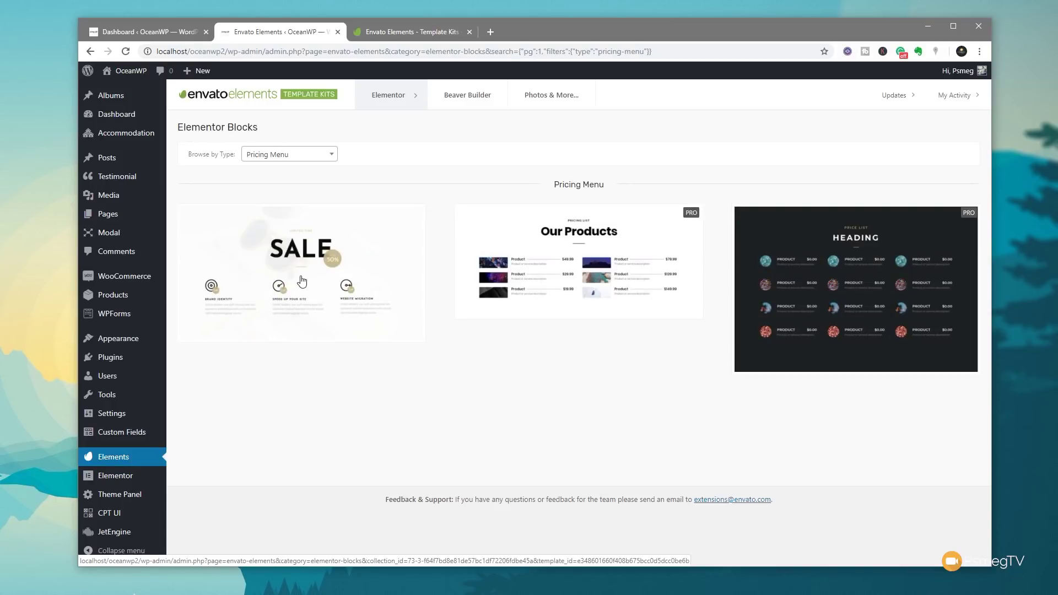
pyautogui.click(818, 293)
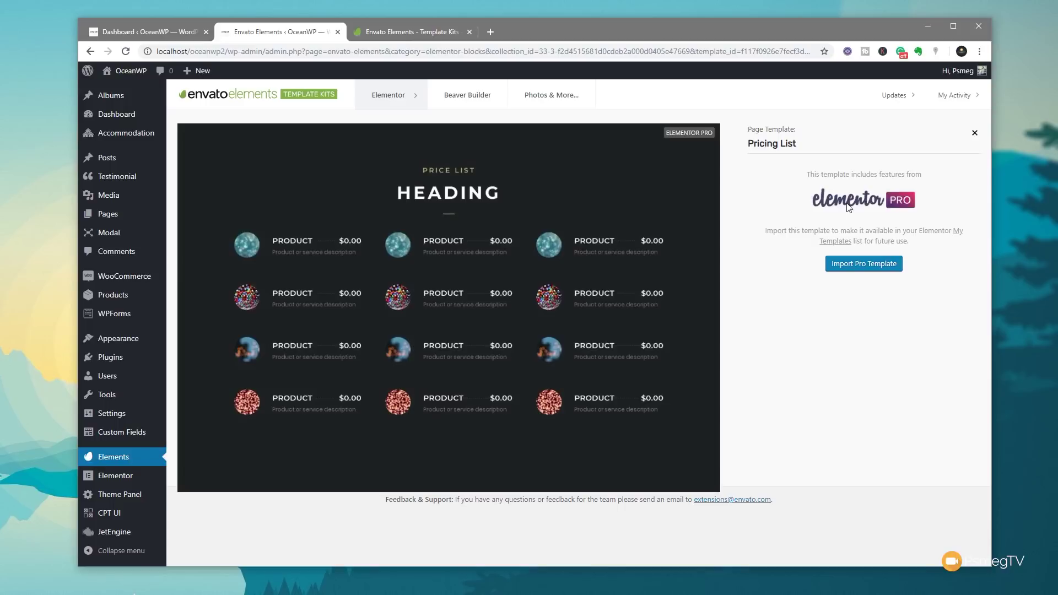
pyautogui.moveTo(407, 94)
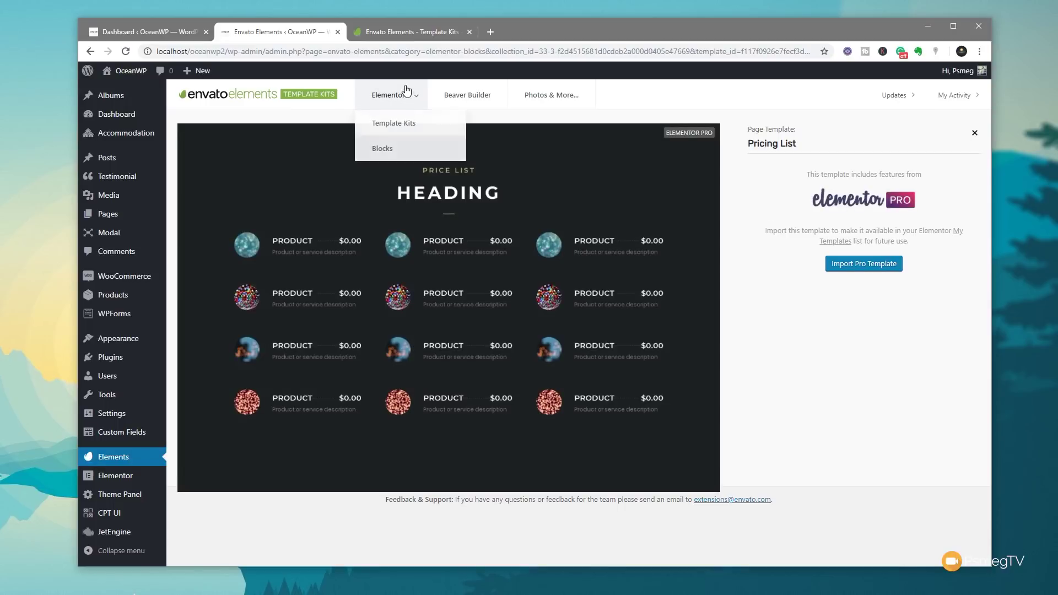
pyautogui.click(396, 126)
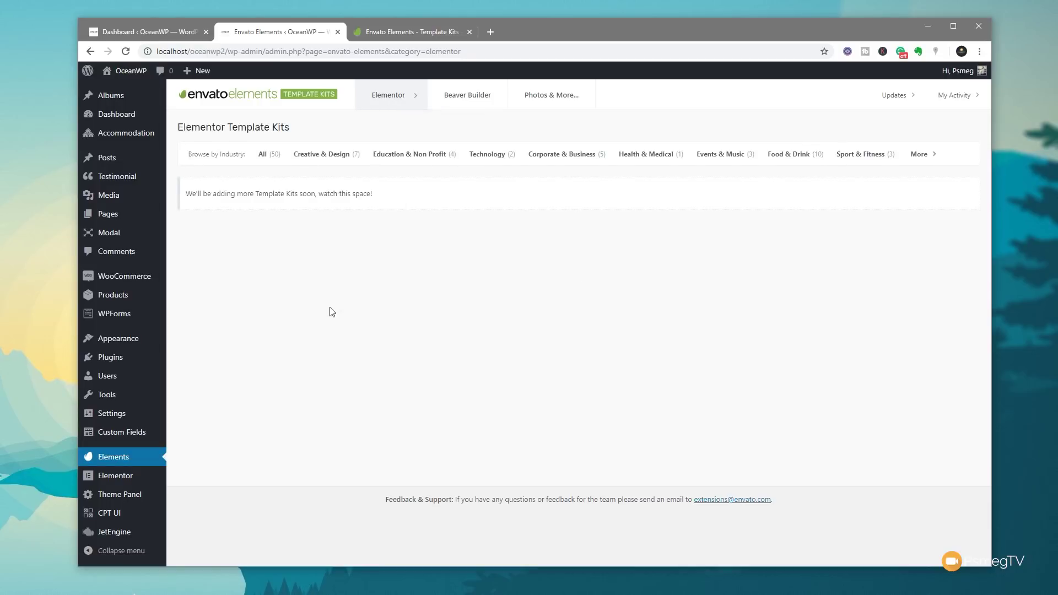
# Step: Filter the kits to Creative & Design and scroll down to the Creative Agency kit
pyautogui.click(319, 157)
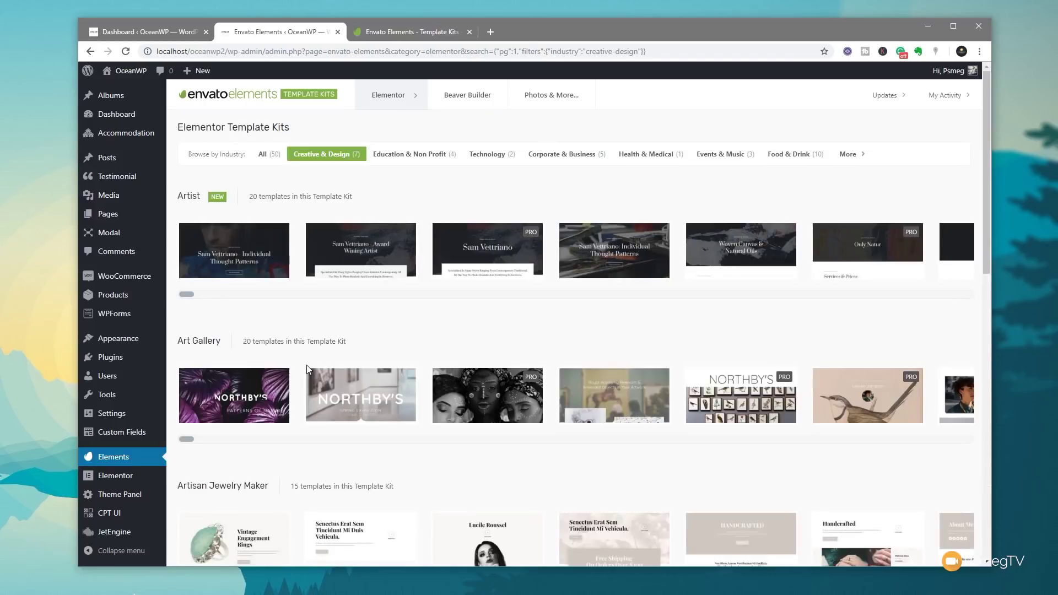
pyautogui.scroll(-1, 302, 314)
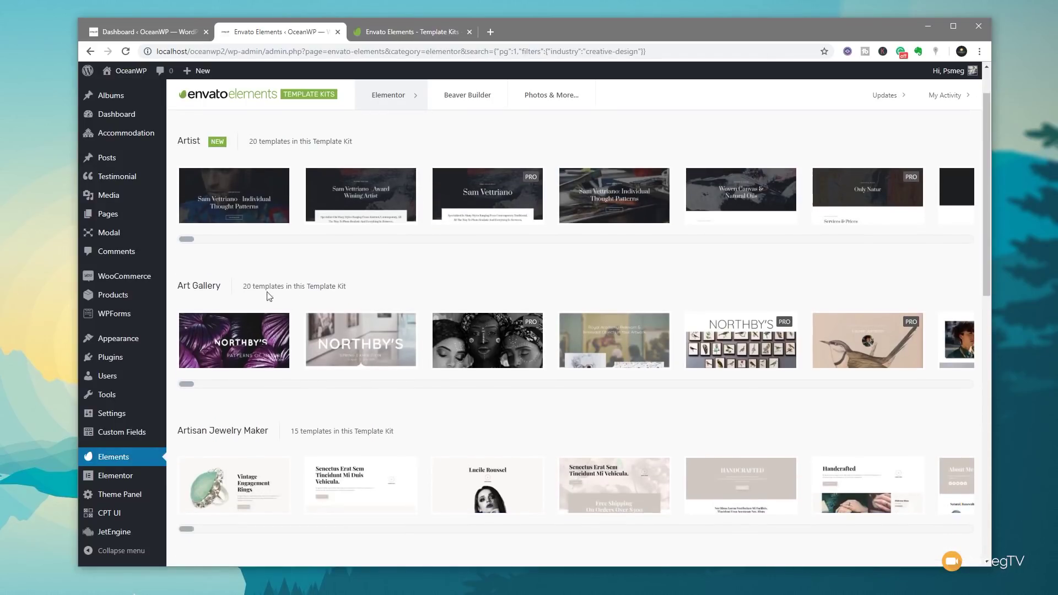
pyautogui.scroll(-1, 276, 317)
pyautogui.scroll(-4, 278, 326)
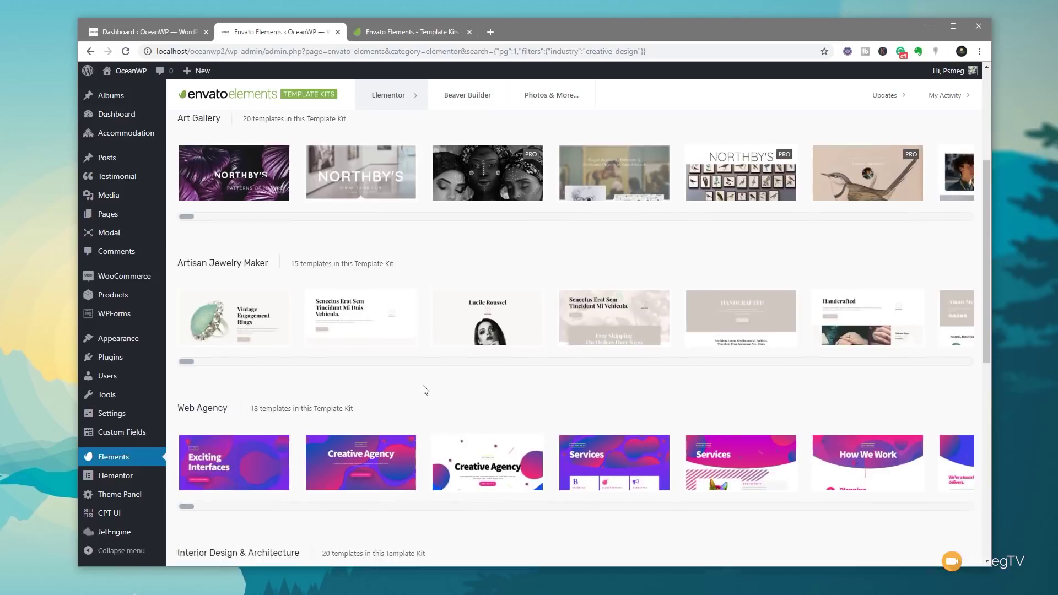
pyautogui.scroll(-2, 419, 361)
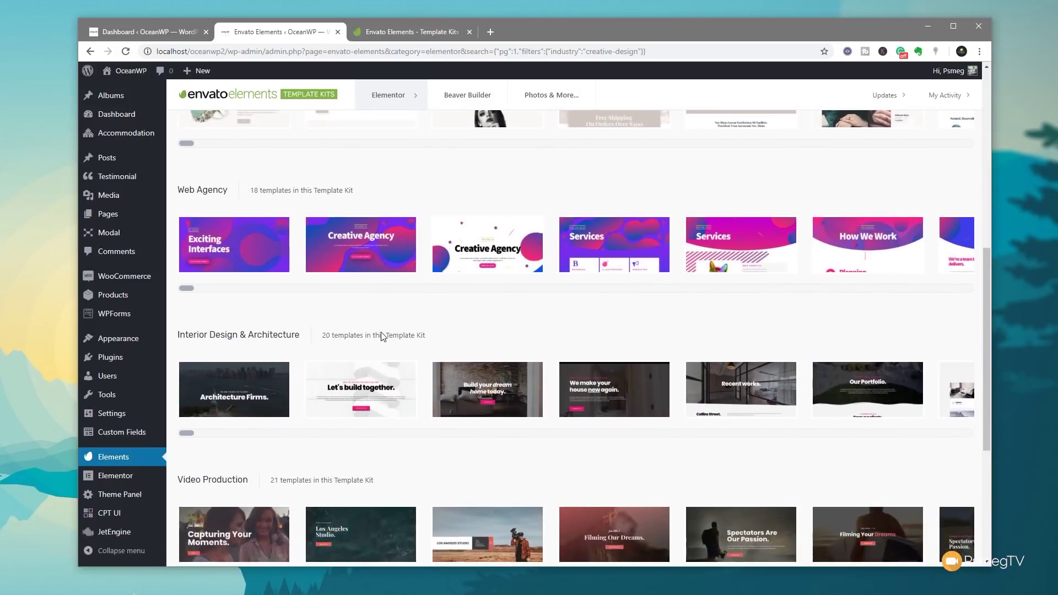
pyautogui.scroll(-2, 380, 335)
pyautogui.scroll(-1, 363, 333)
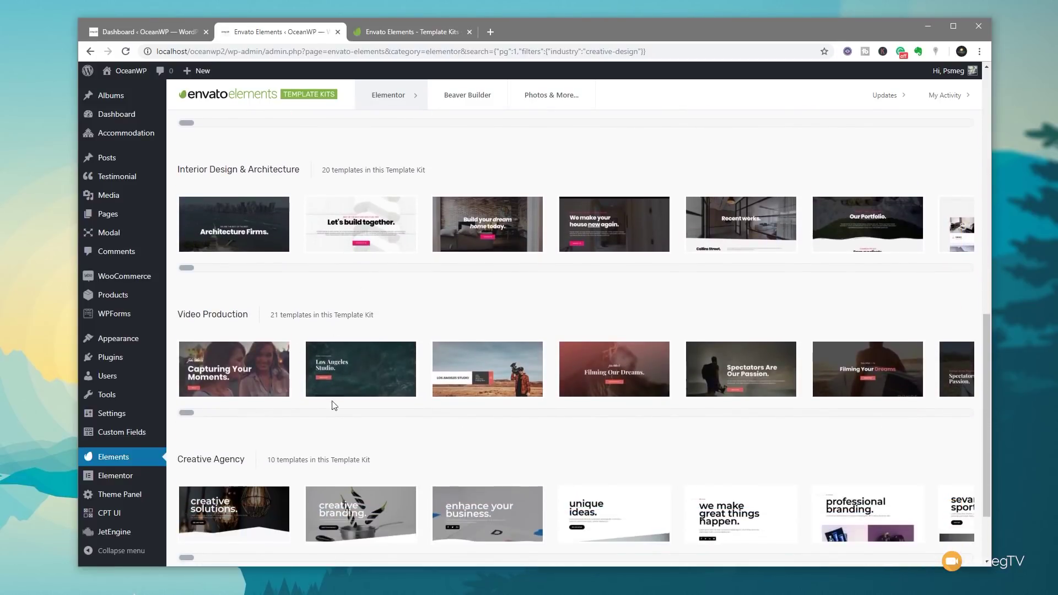
pyautogui.scroll(-2, 278, 428)
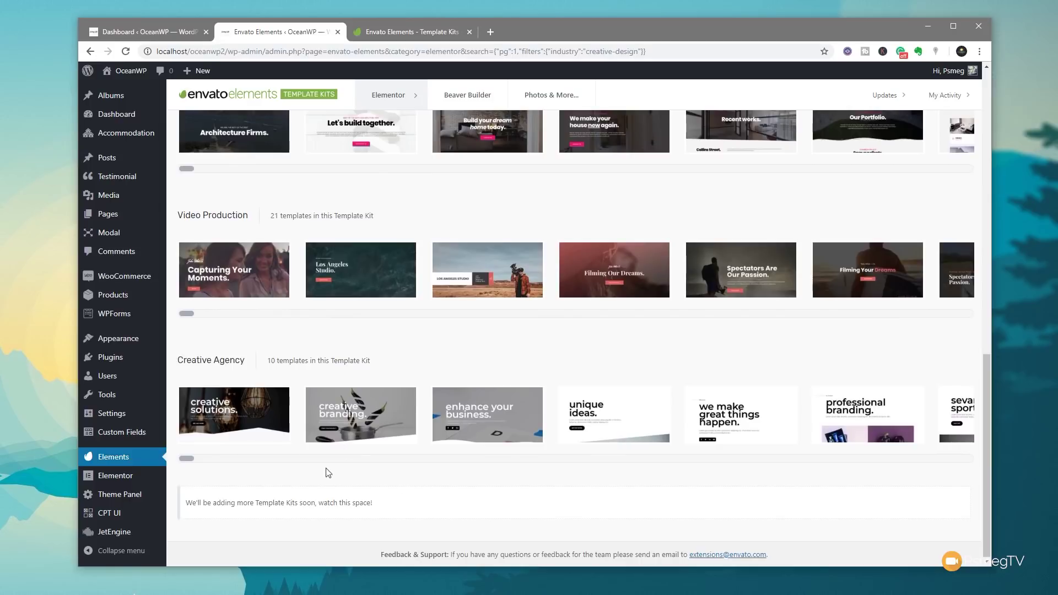
# Step: Preview the Creative Agency Home 1 template and focus its Enter a Page Name field
pyautogui.click(234, 418)
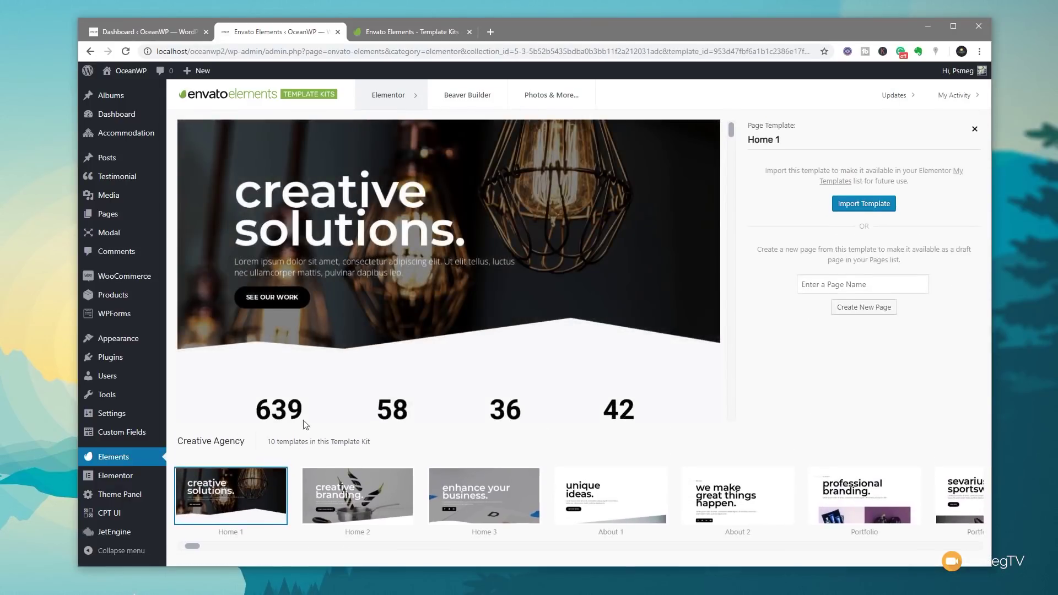
pyautogui.scroll(-1, 605, 269)
pyautogui.scroll(-6, 605, 270)
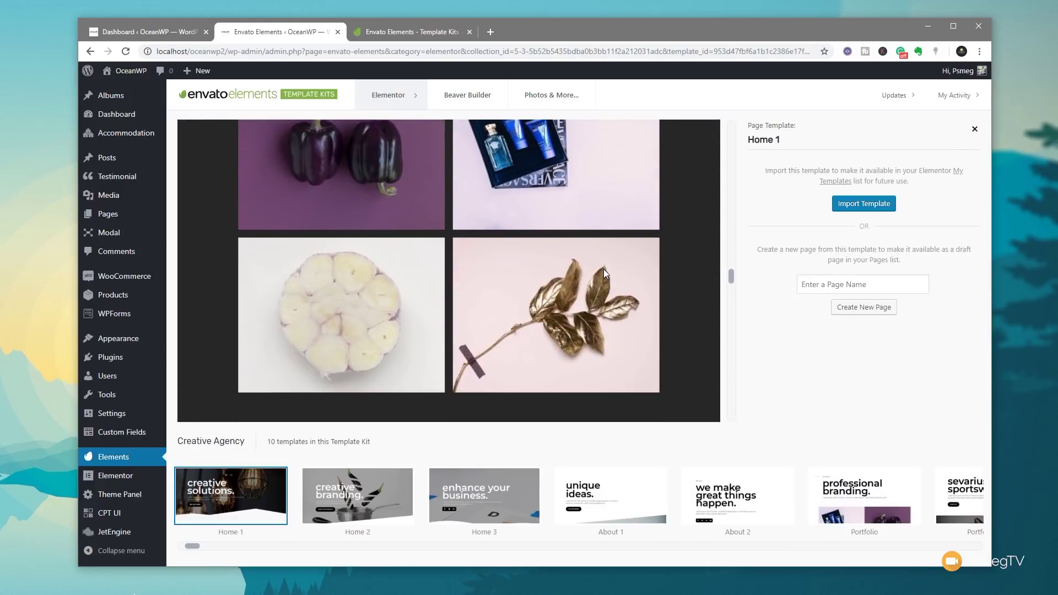
pyautogui.scroll(4, 603, 269)
pyautogui.scroll(3, 604, 274)
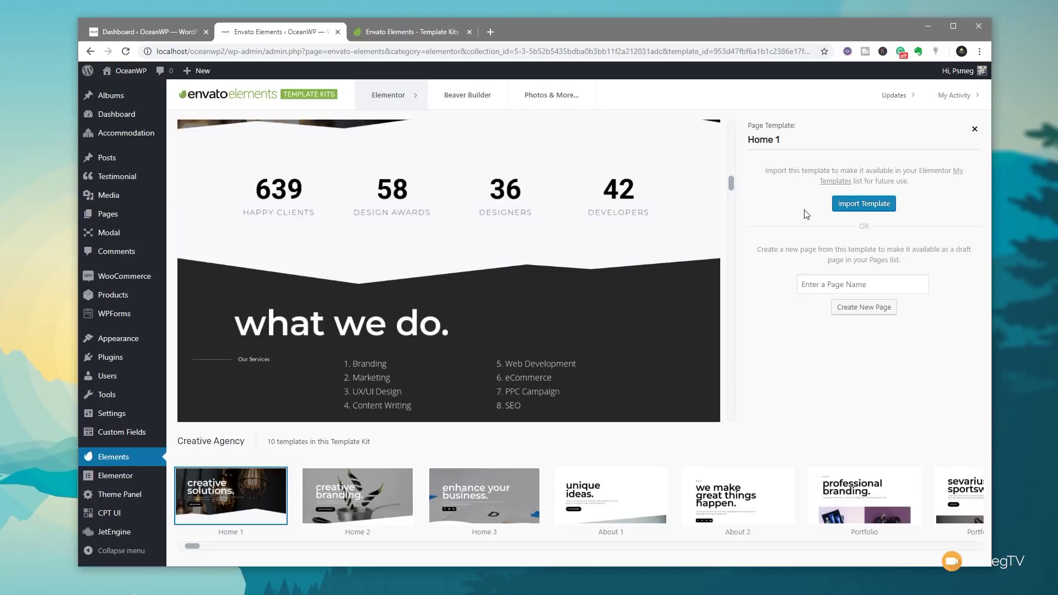
pyautogui.click(816, 287)
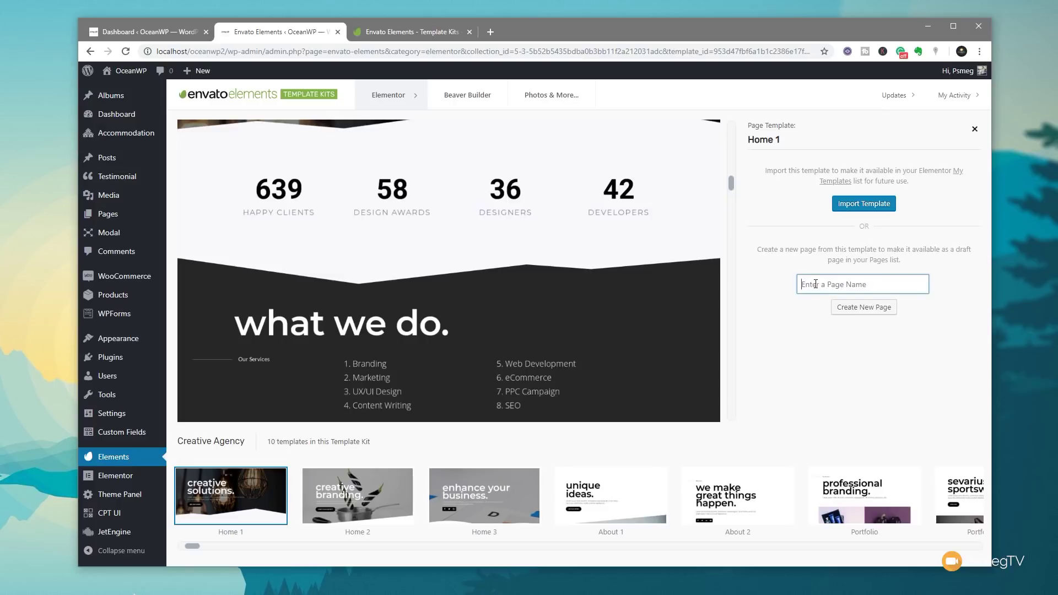
# Step: Name the new page 'Creative Homepage', correcting its spelling and capitalisation, and create the draft
pyautogui.write('reative Hompeage')
pyautogui.rightClick(813, 284)
pyautogui.click(827, 296)
pyautogui.rightClick(861, 287)
pyautogui.click(880, 294)
pyautogui.click(797, 284)
pyautogui.press('Delete')
pyautogui.write('C')
pyautogui.click(873, 308)
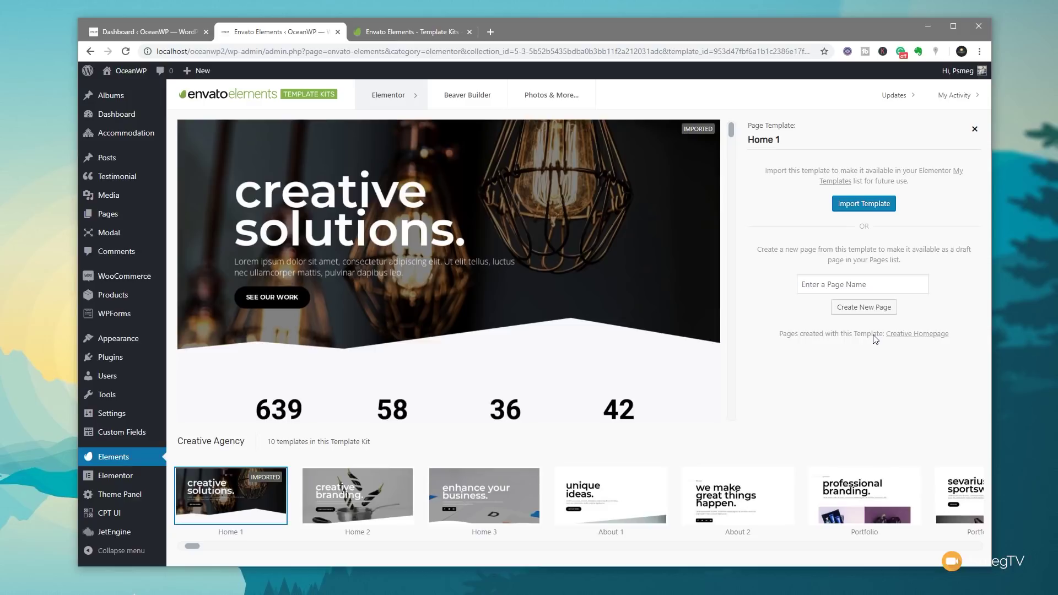
pyautogui.click(975, 129)
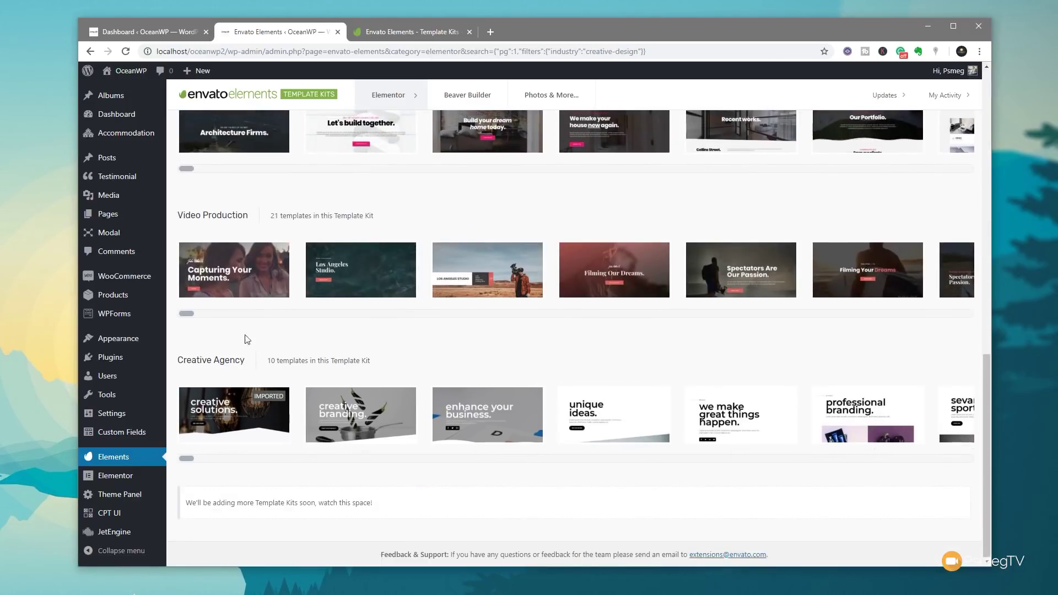
# Step: Go to Pages > All Pages and edit Creative Homepage with Elementor
pyautogui.moveTo(109, 219)
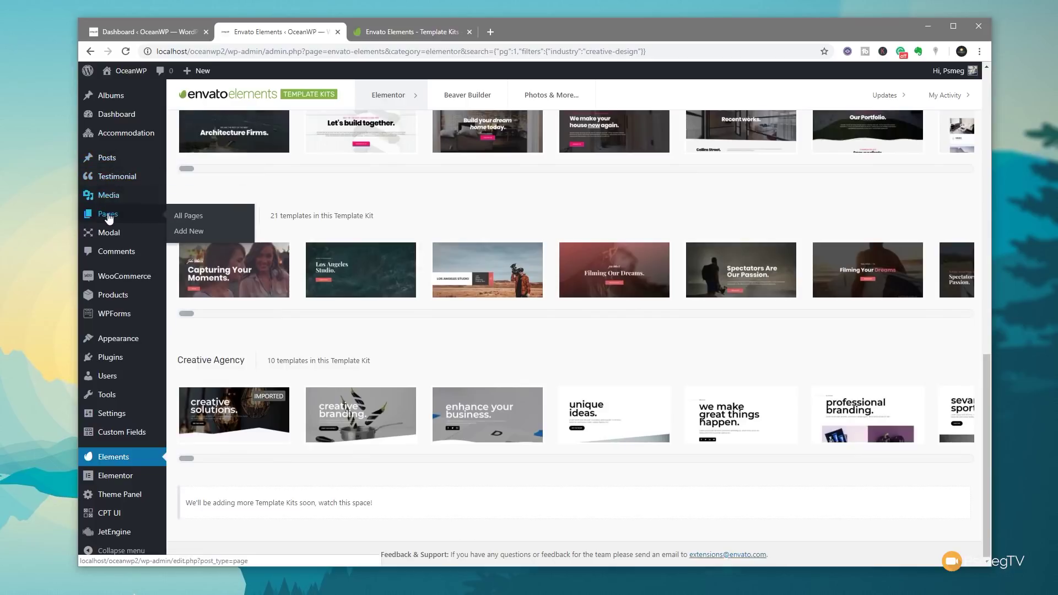
pyautogui.click(188, 219)
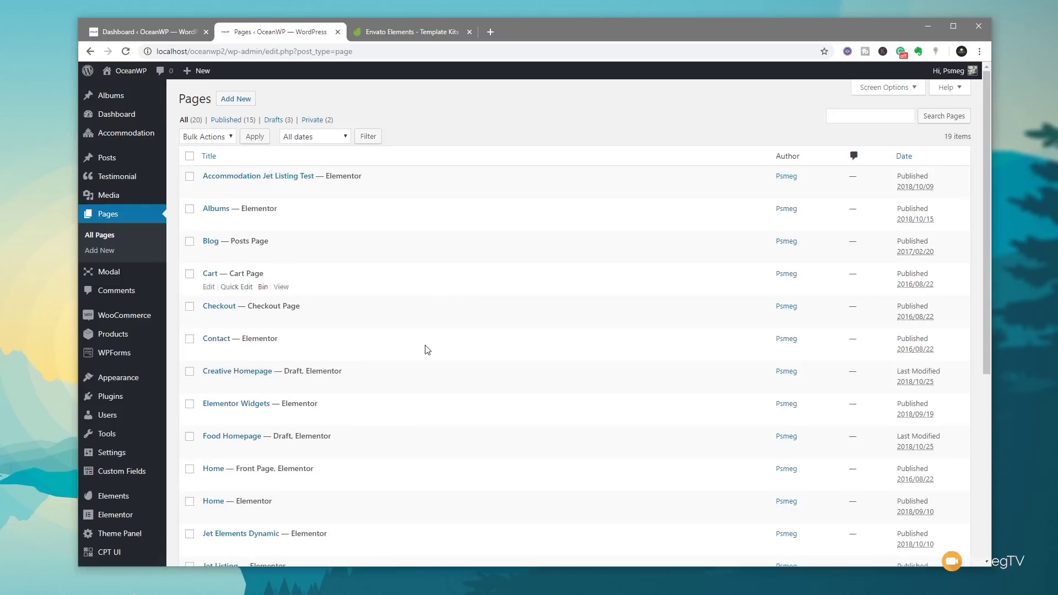
pyautogui.scroll(-1, 436, 345)
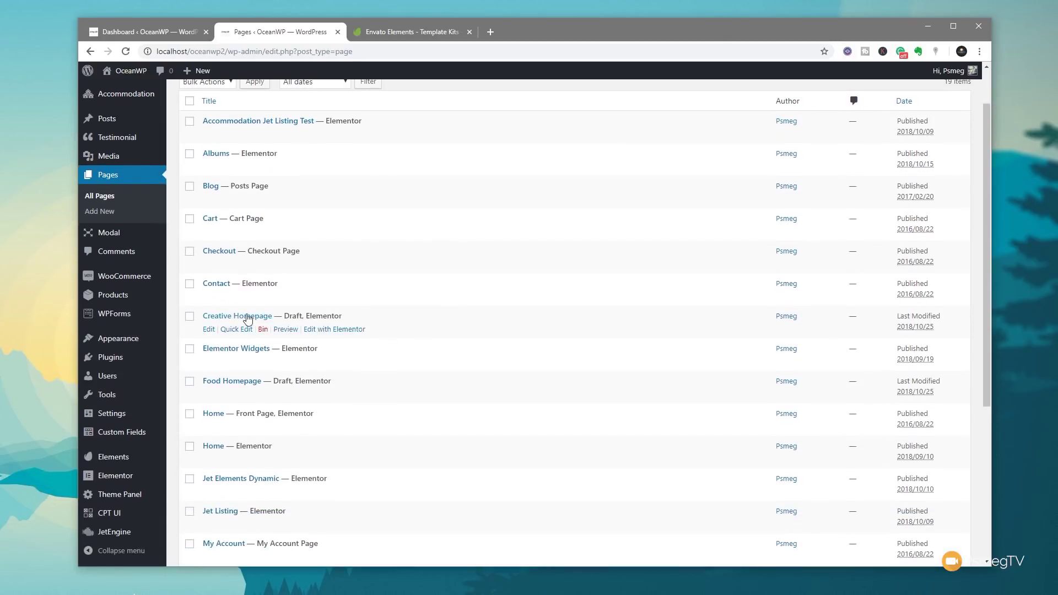
pyautogui.click(334, 332)
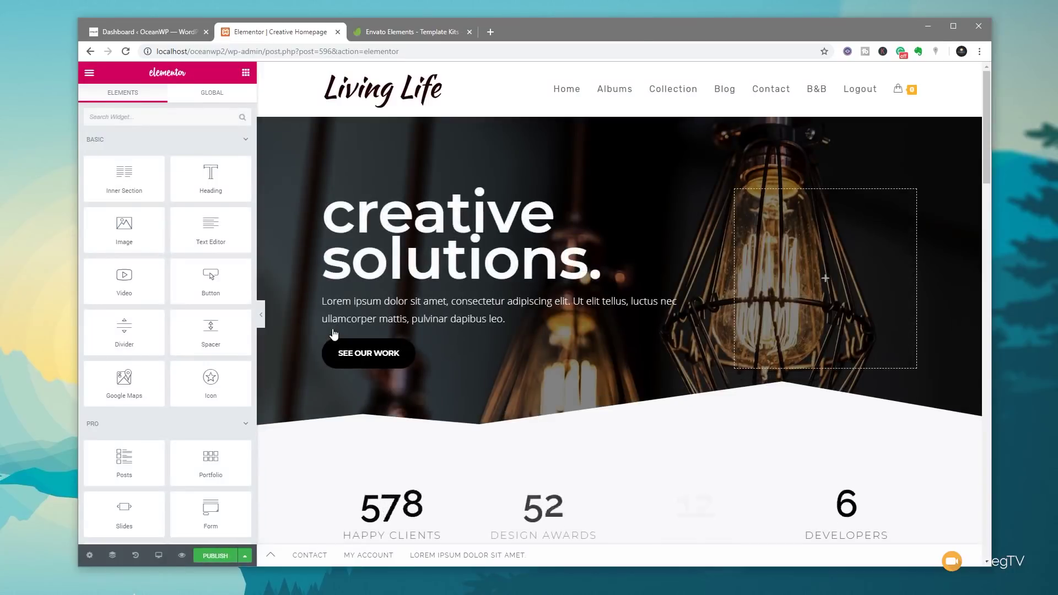
# Step: Scroll through the Creative Homepage preview, then select the 'creative solutions.' hero section
pyautogui.scroll(-10, 523, 315)
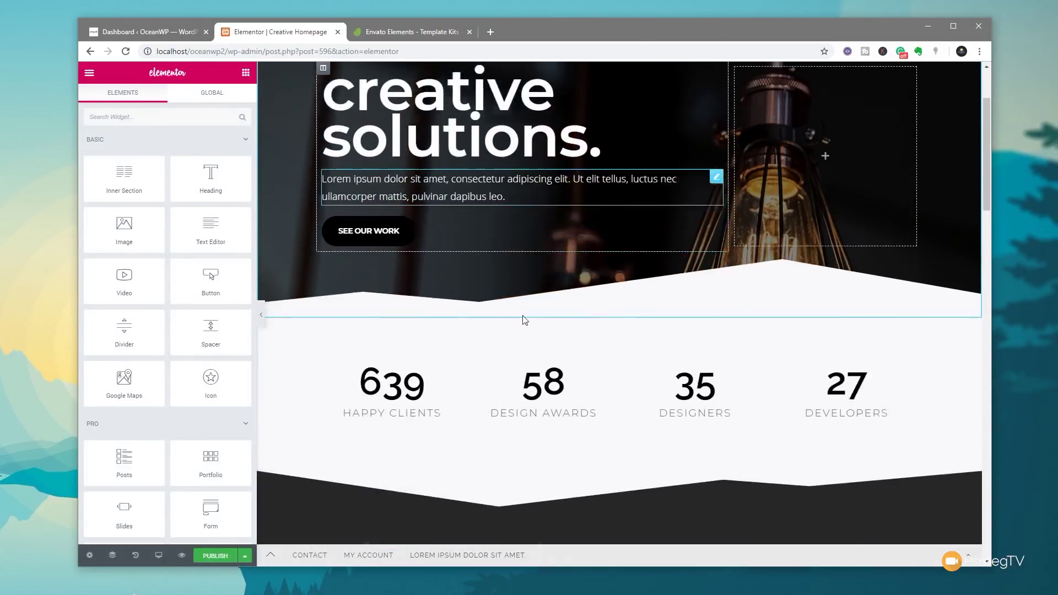
pyautogui.scroll(-15, 417, 323)
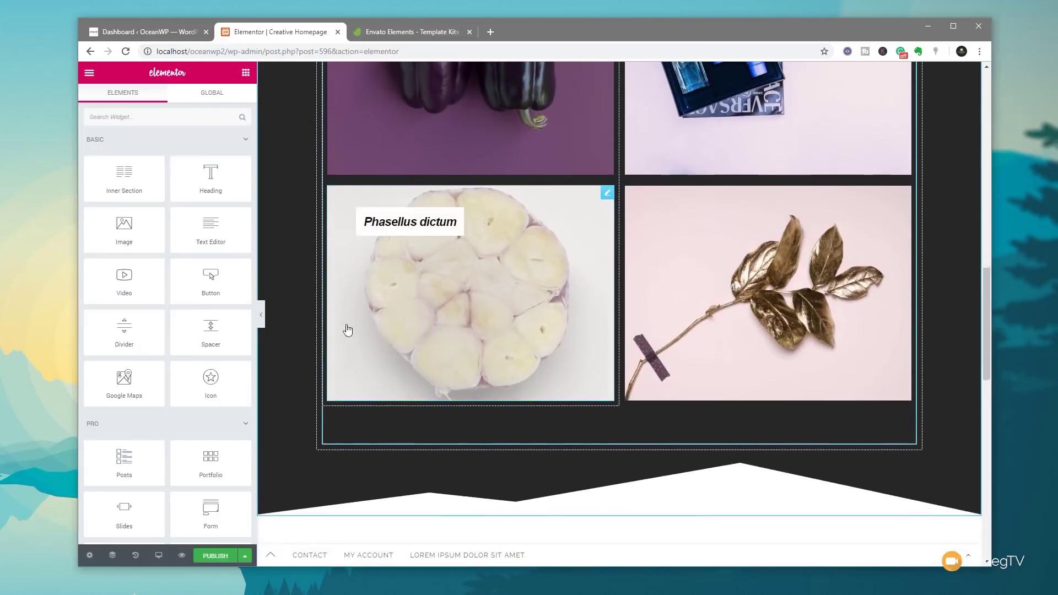
pyautogui.scroll(-5, 329, 332)
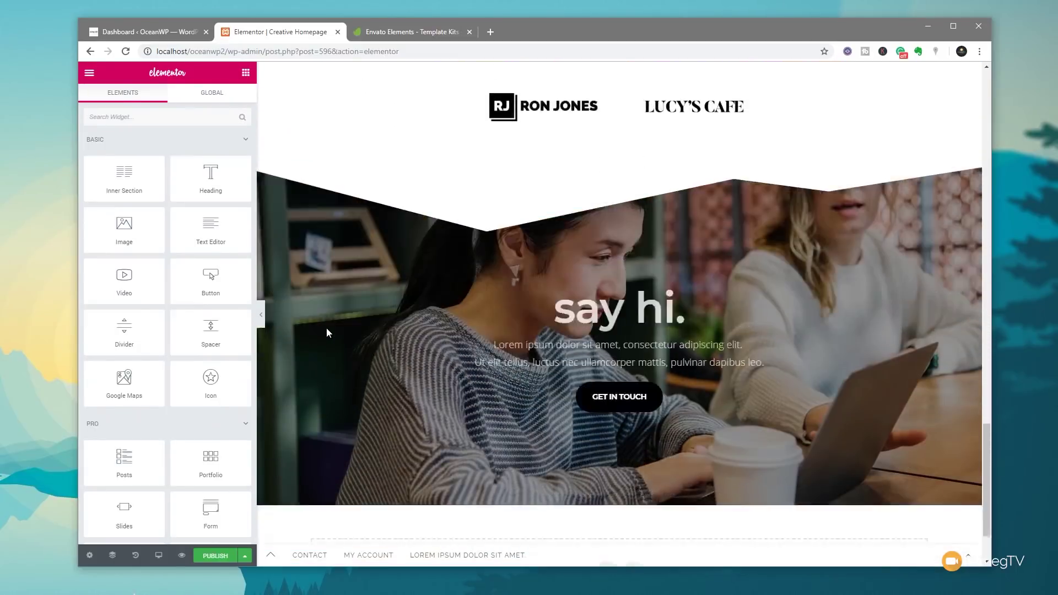
pyautogui.scroll(10, 329, 333)
pyautogui.scroll(15, 329, 333)
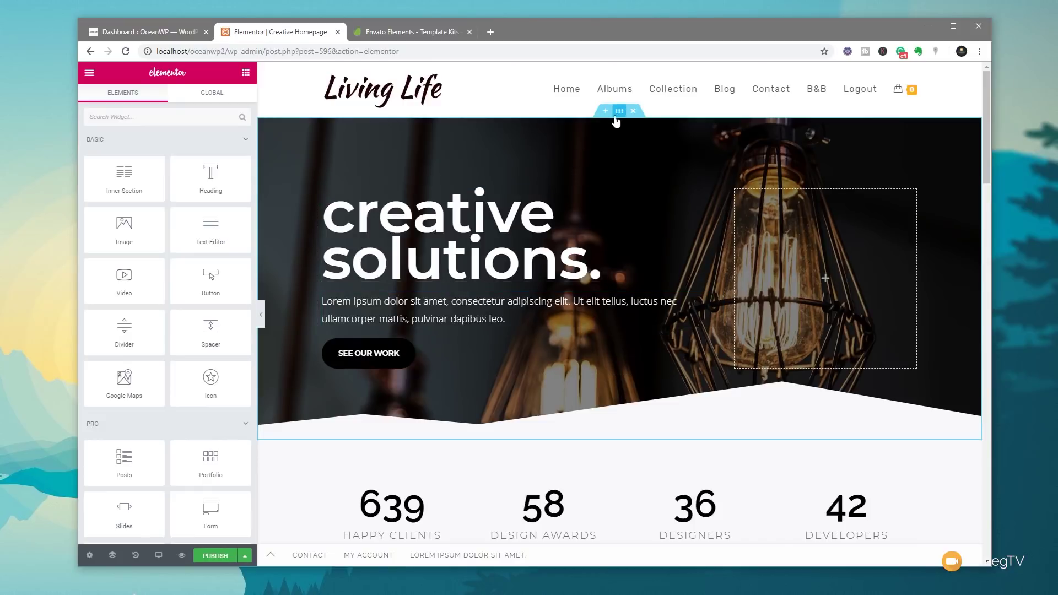
pyautogui.click(620, 112)
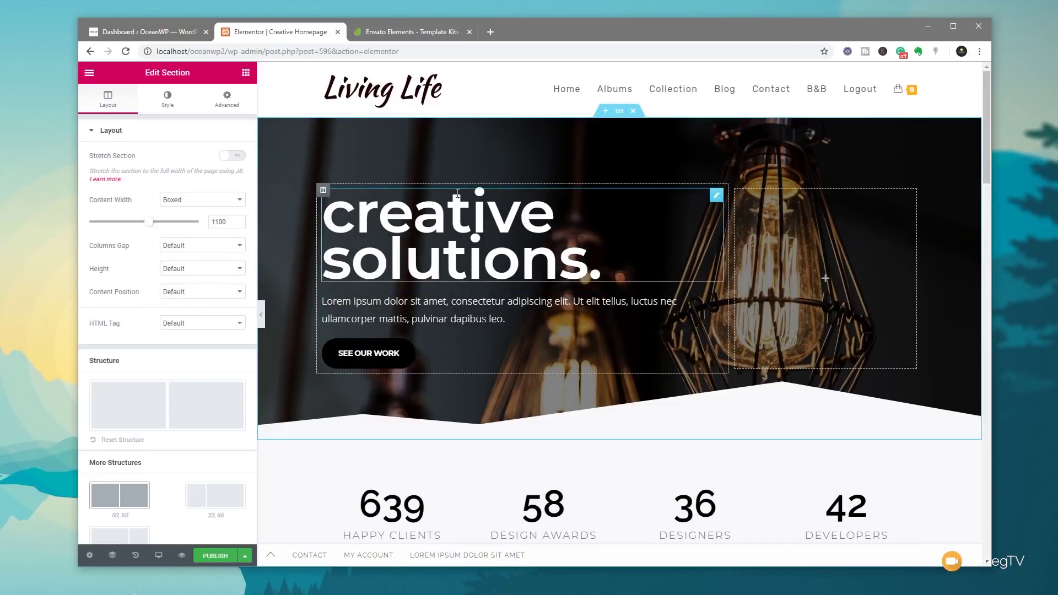
# Step: Replace the hero section's background image with zz-36-home.jpg from the Media Library
pyautogui.click(167, 99)
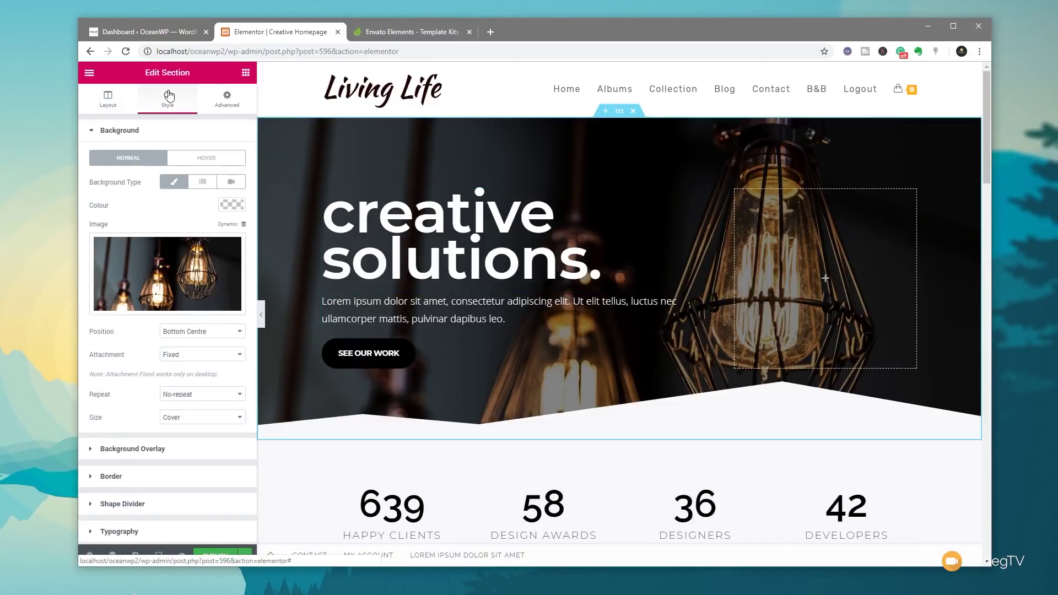
pyautogui.click(208, 272)
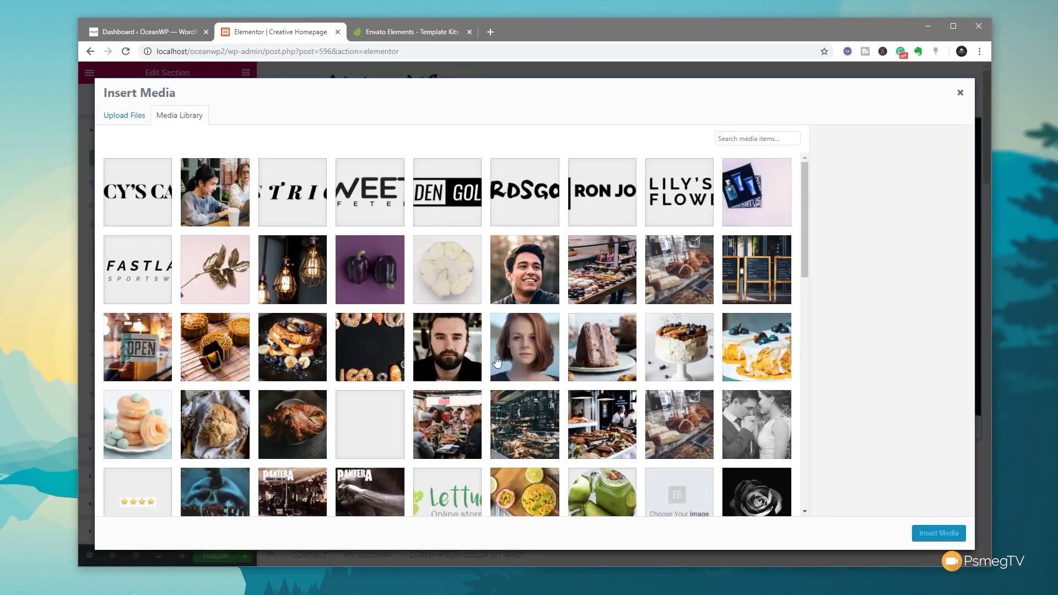
pyautogui.scroll(-3, 507, 342)
pyautogui.scroll(1, 530, 299)
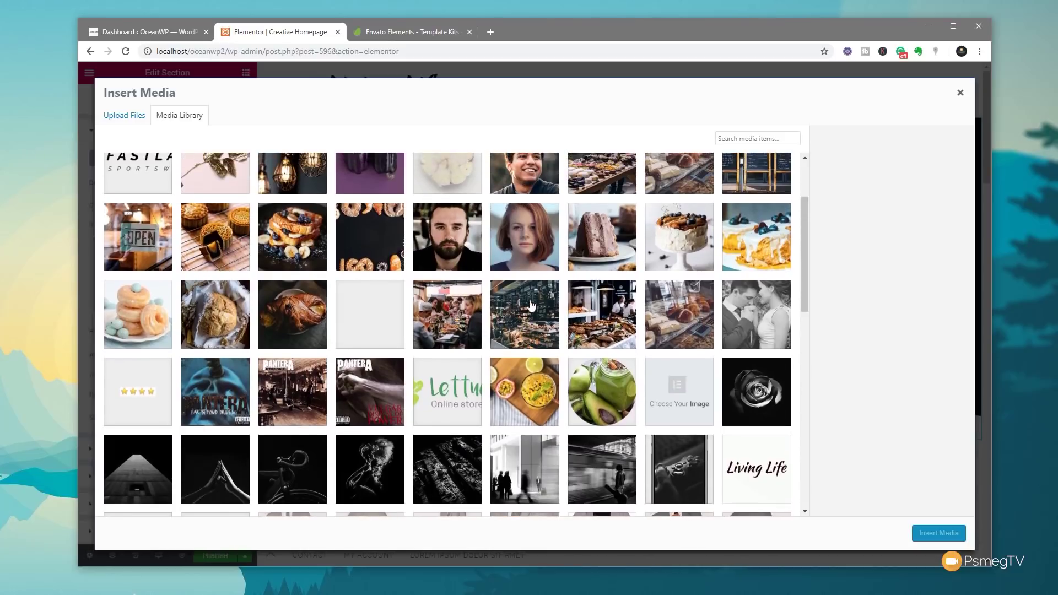
pyautogui.click(521, 324)
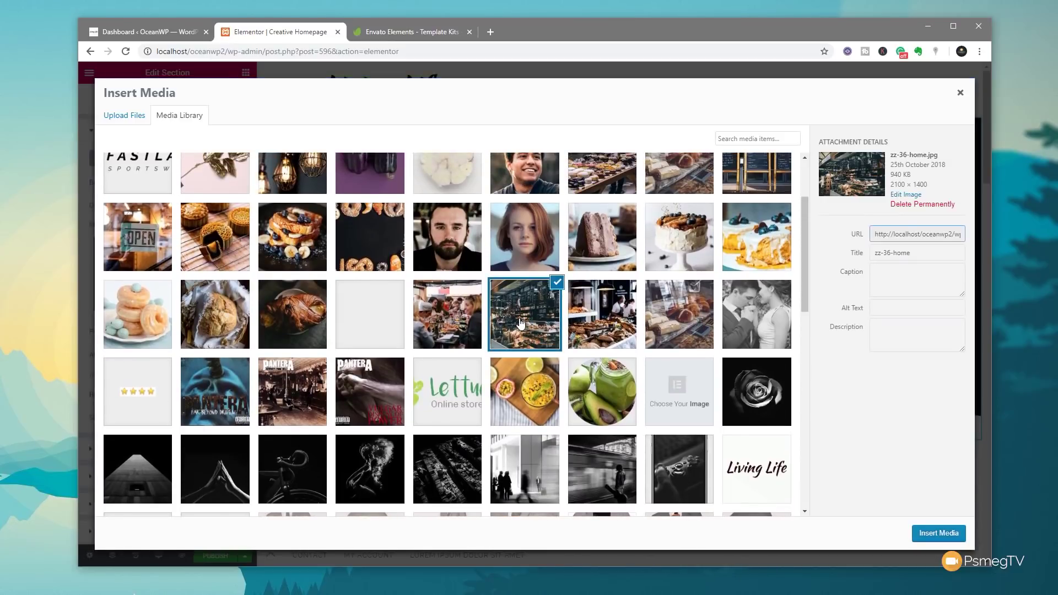
pyautogui.click(934, 534)
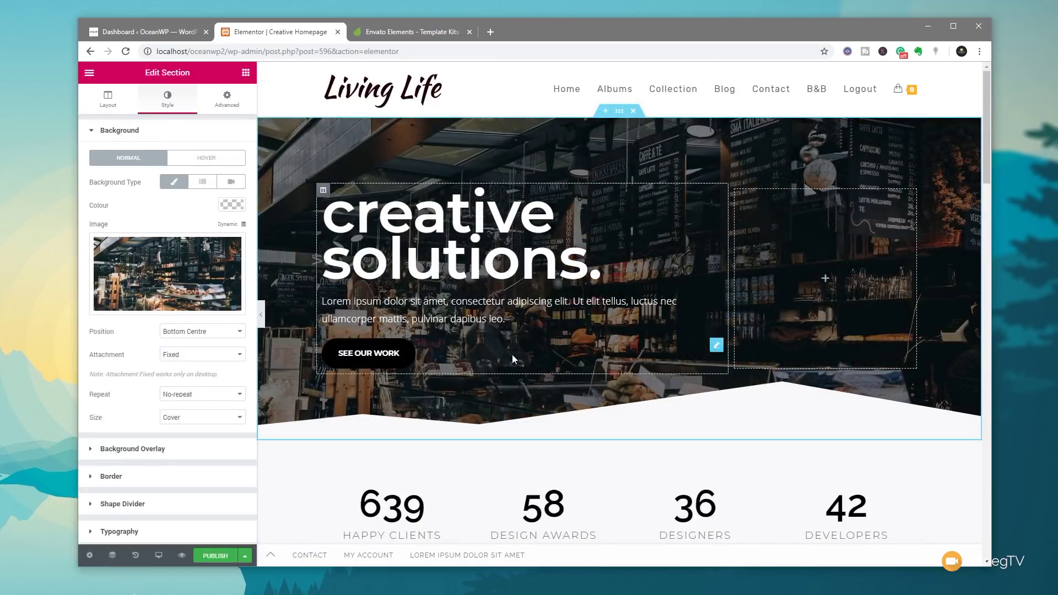
pyautogui.click(488, 269)
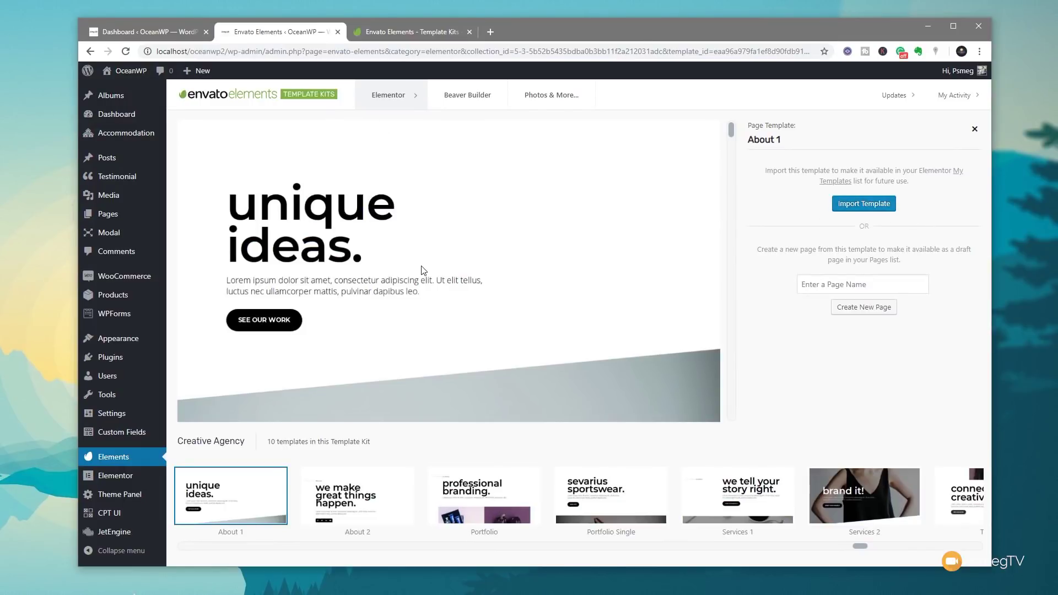
# Step: Import the Creative Agency About 1 template and open it in the Elementor editor
pyautogui.click(855, 208)
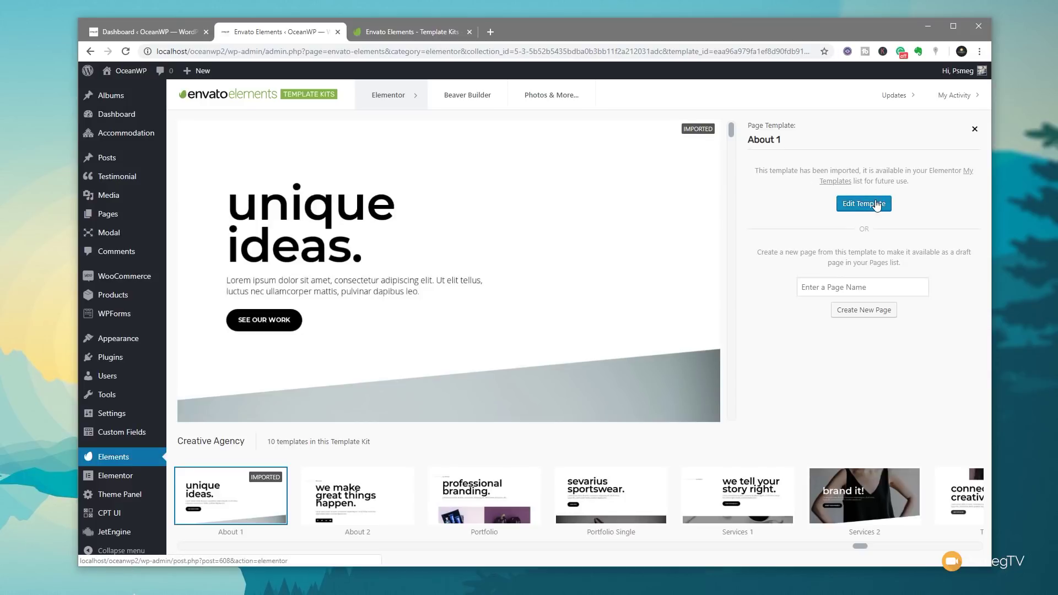
pyautogui.click(877, 206)
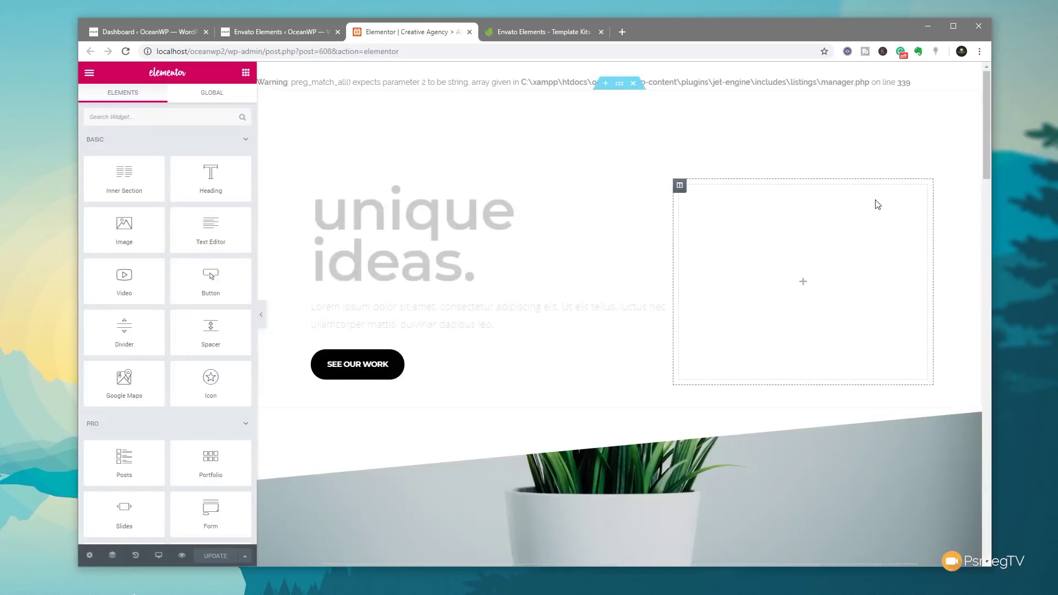
# Step: Scroll through the About 1 template, then exit Elementor back to the WordPress dashboard
pyautogui.scroll(-10, 533, 342)
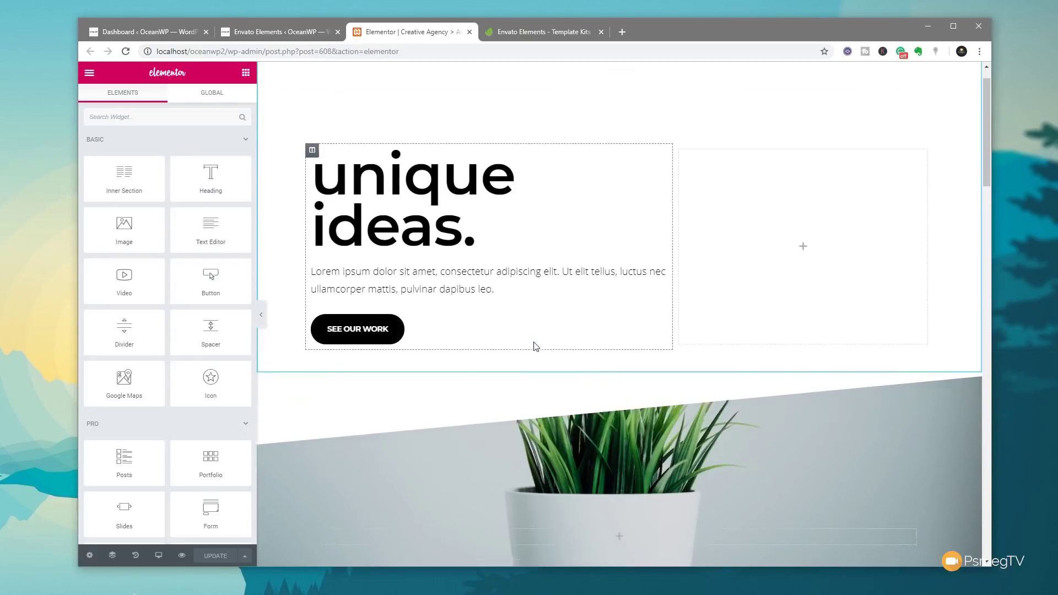
pyautogui.scroll(-2, 534, 346)
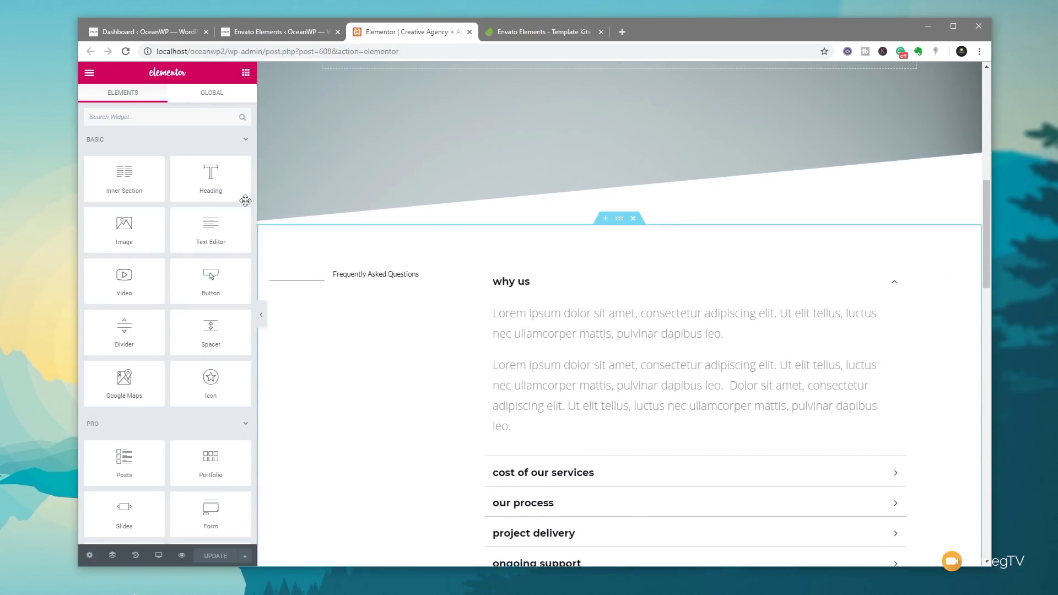
pyautogui.click(88, 73)
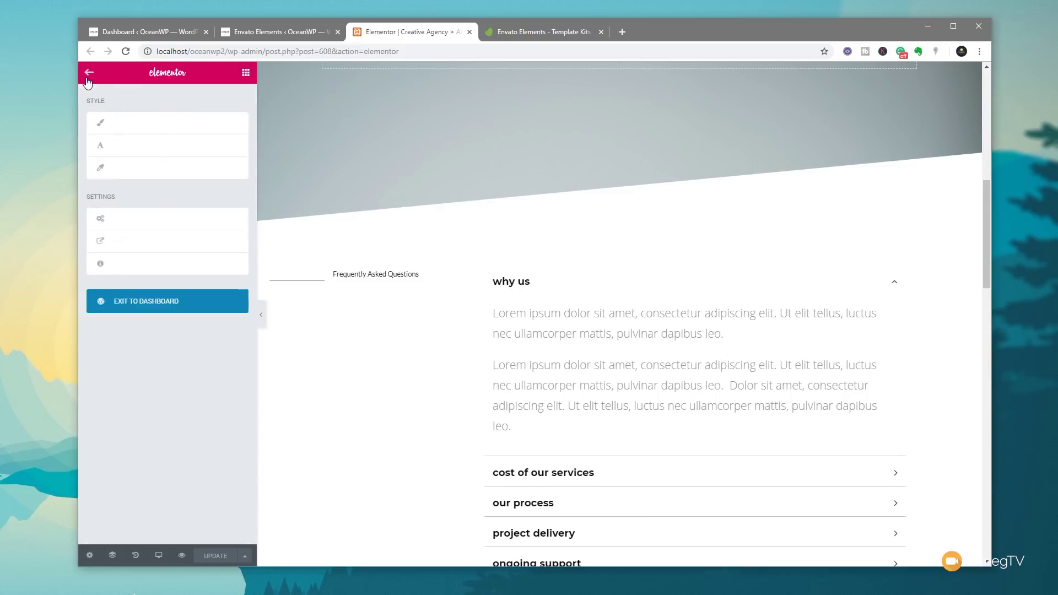
pyautogui.click(133, 310)
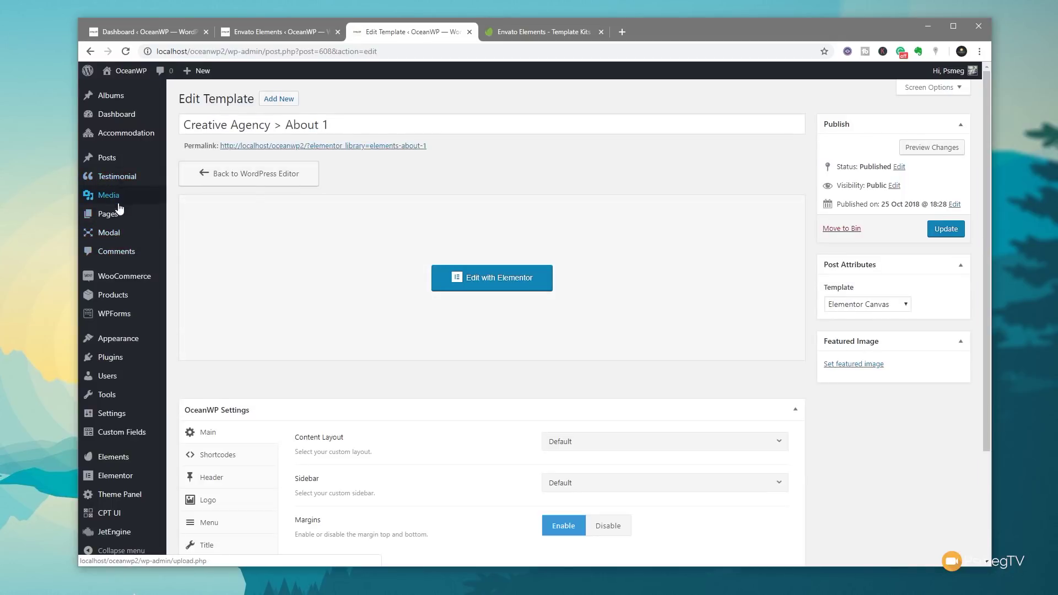
# Step: Create and publish a new page titled 'Creative About', then open it in Elementor
pyautogui.moveTo(125, 219)
pyautogui.click(188, 232)
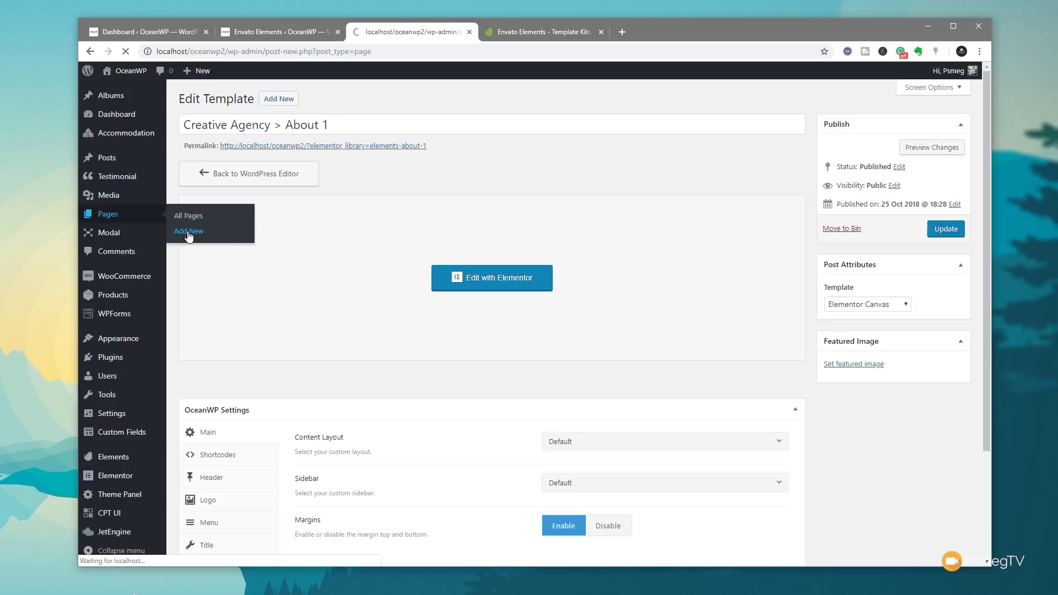
pyautogui.write('Creative About')
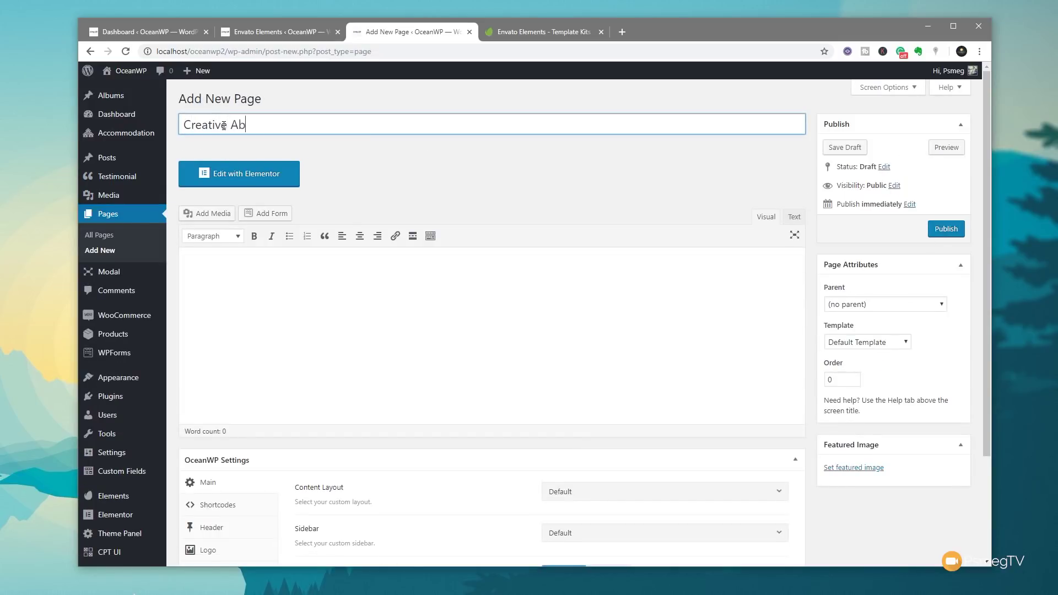
pyautogui.click(438, 183)
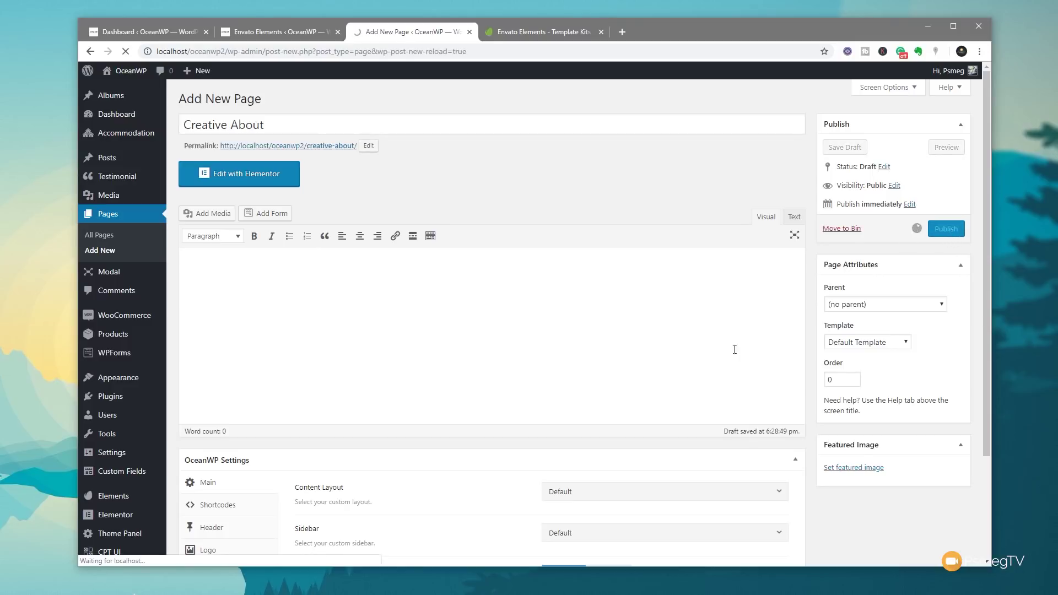
pyautogui.click(238, 214)
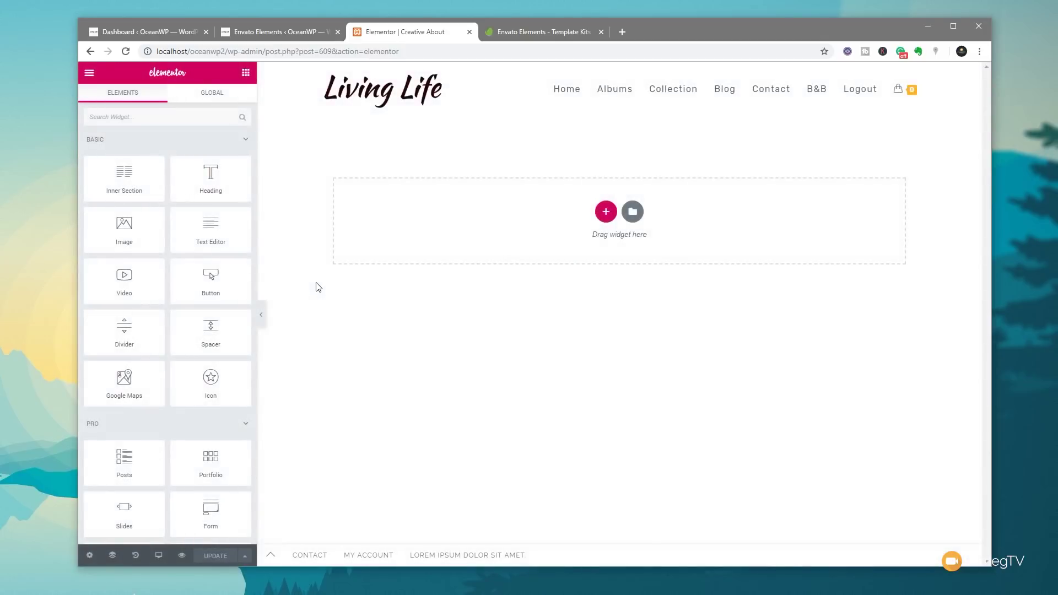
# Step: Insert the saved 'Creative Agency > About 1' template with its document settings into the page
pyautogui.click(633, 212)
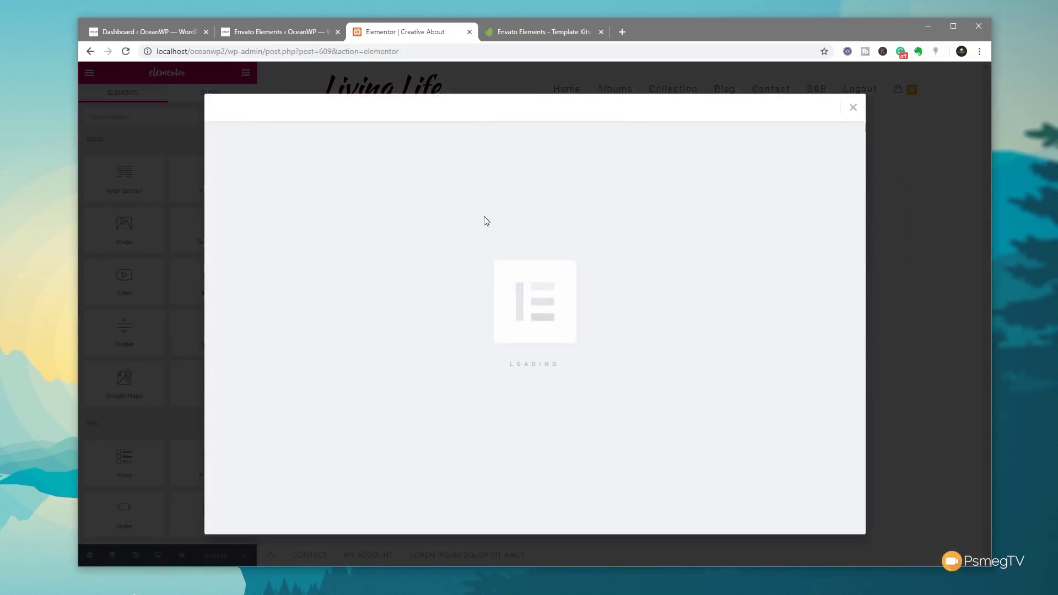
pyautogui.click(597, 110)
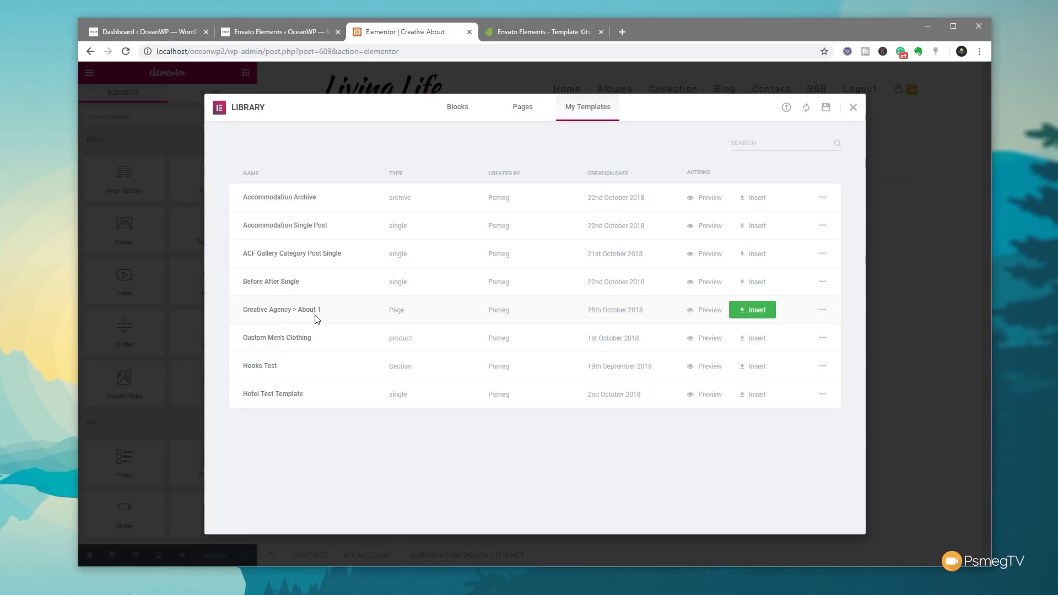
pyautogui.click(748, 309)
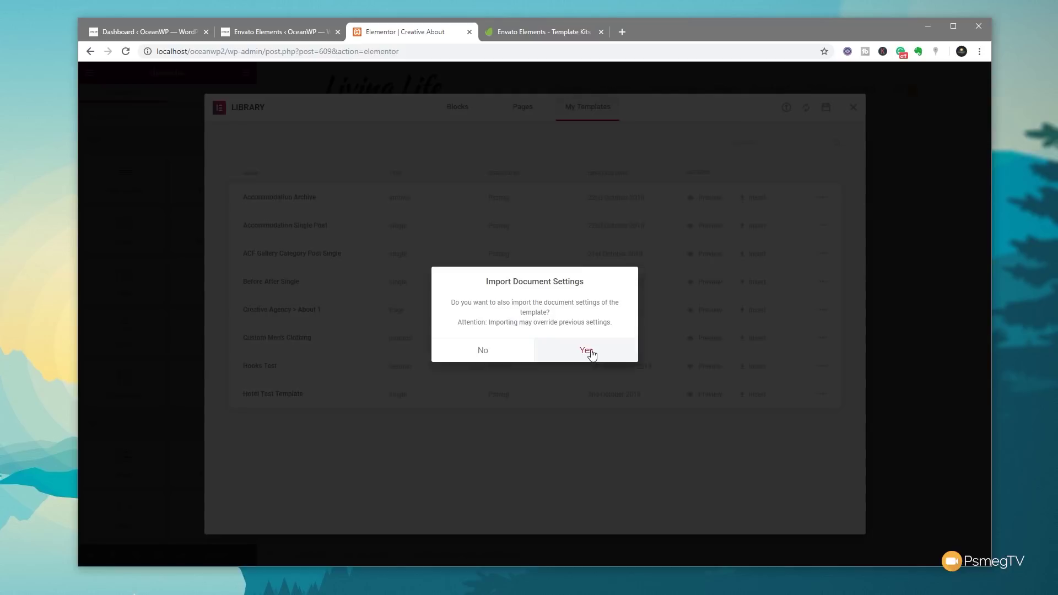
pyautogui.click(592, 354)
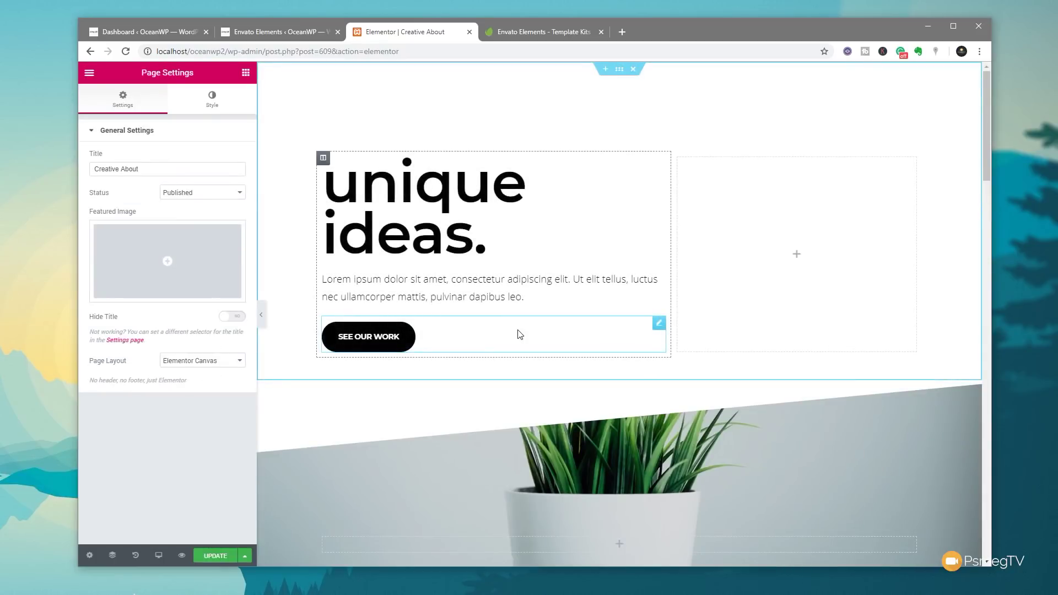
pyautogui.scroll(-20, 518, 334)
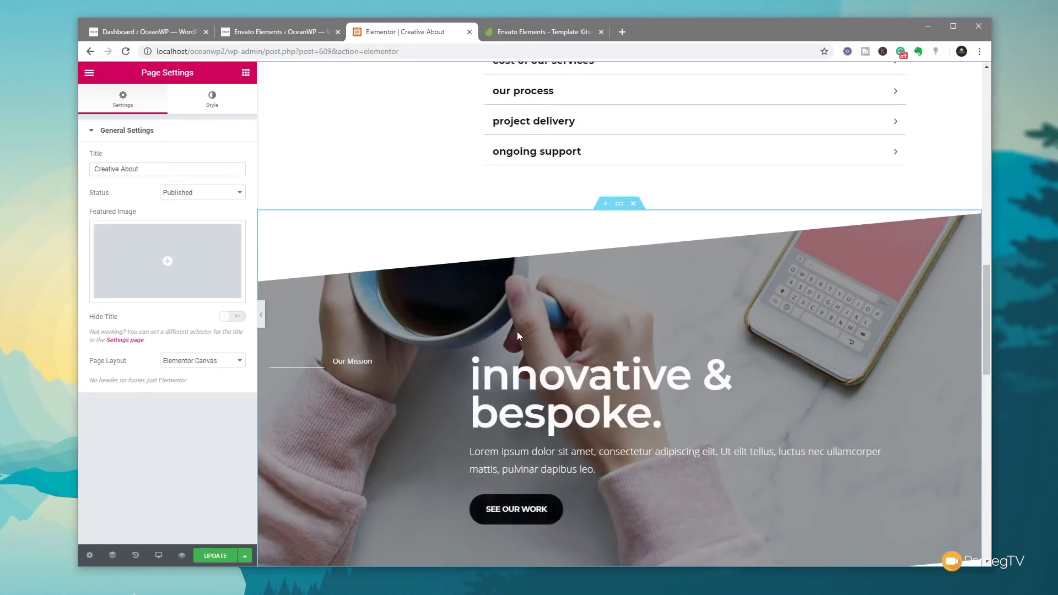
pyautogui.scroll(-15, 517, 334)
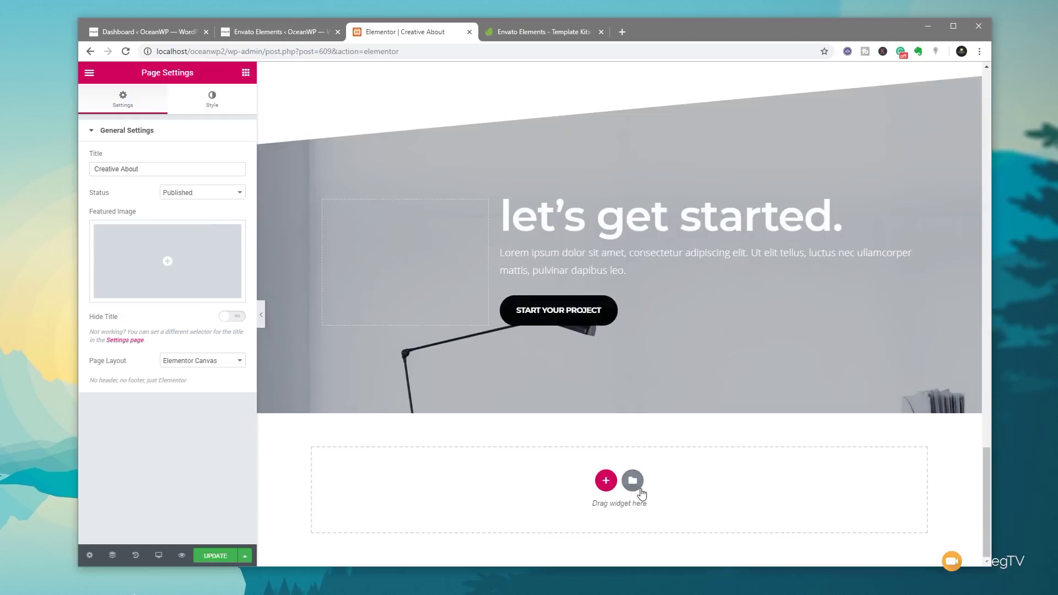
pyautogui.click(632, 482)
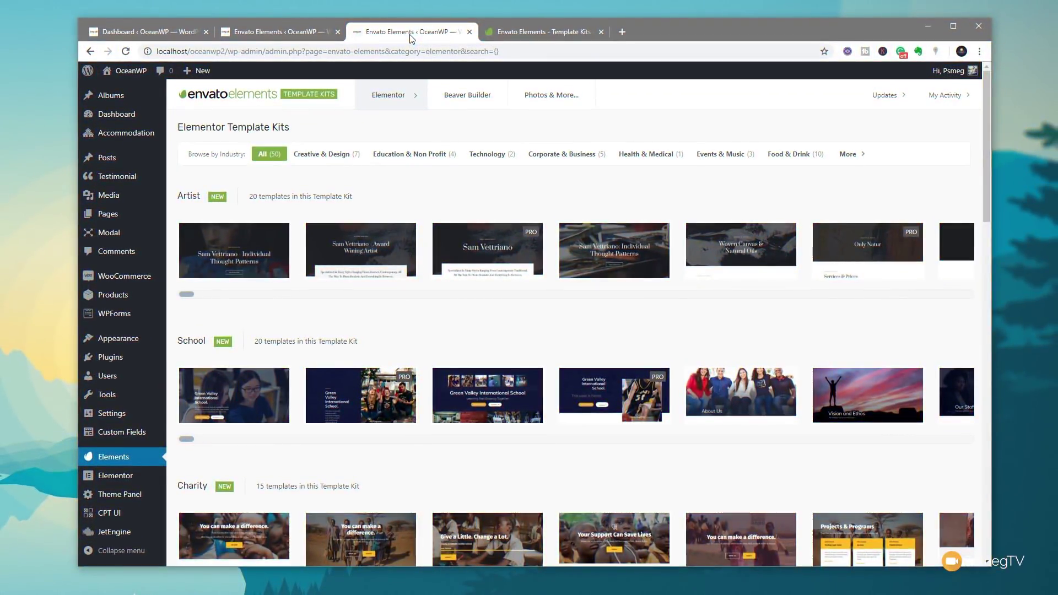
# Step: Import the Hero - Inline Image block from Envato's Elementor Hero blocks, then go to All Pages
pyautogui.moveTo(398, 101)
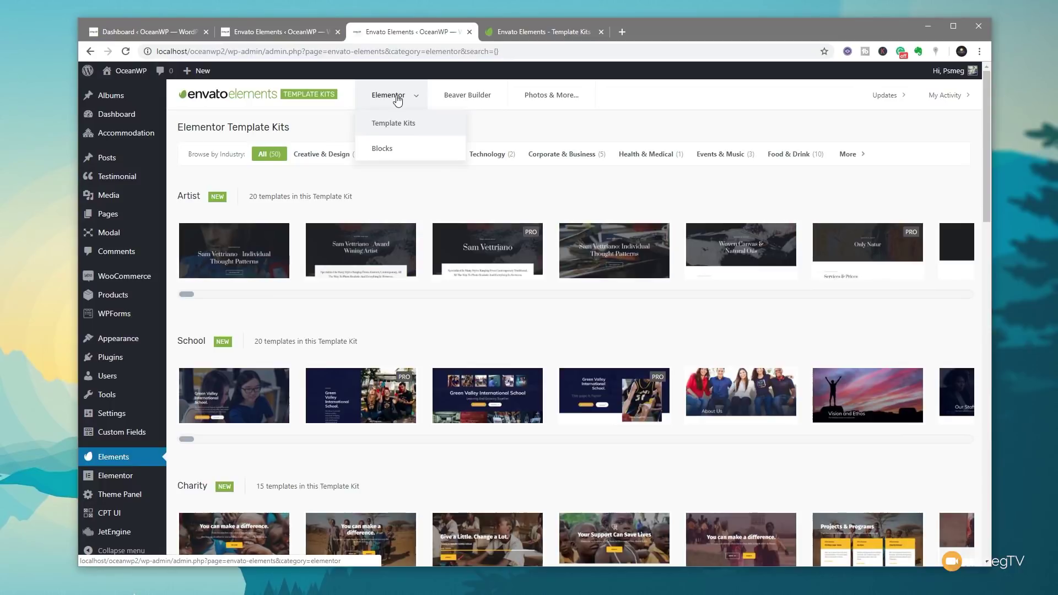
pyautogui.click(392, 154)
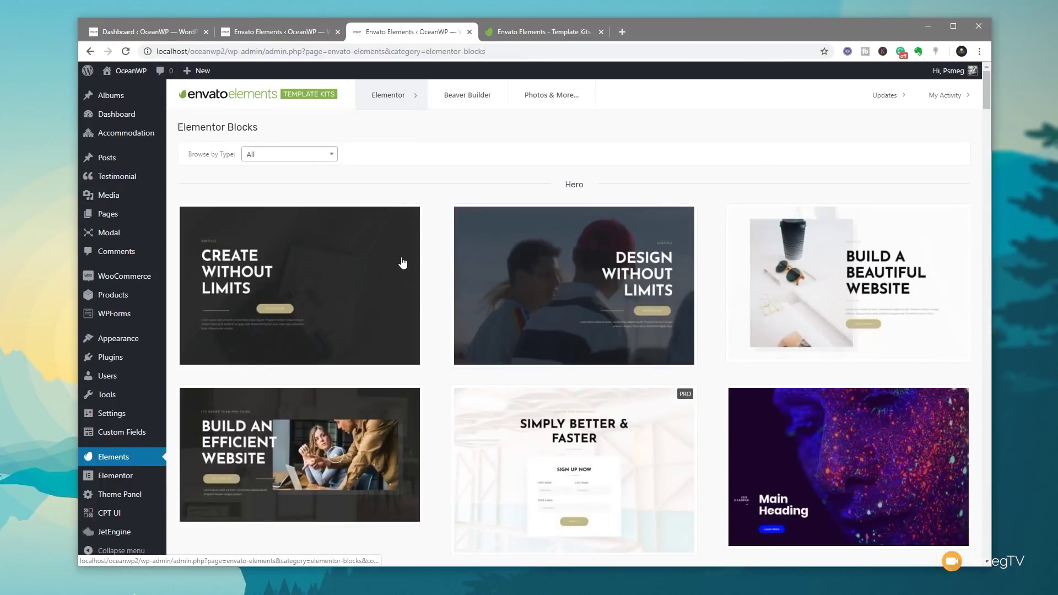
pyautogui.click(329, 159)
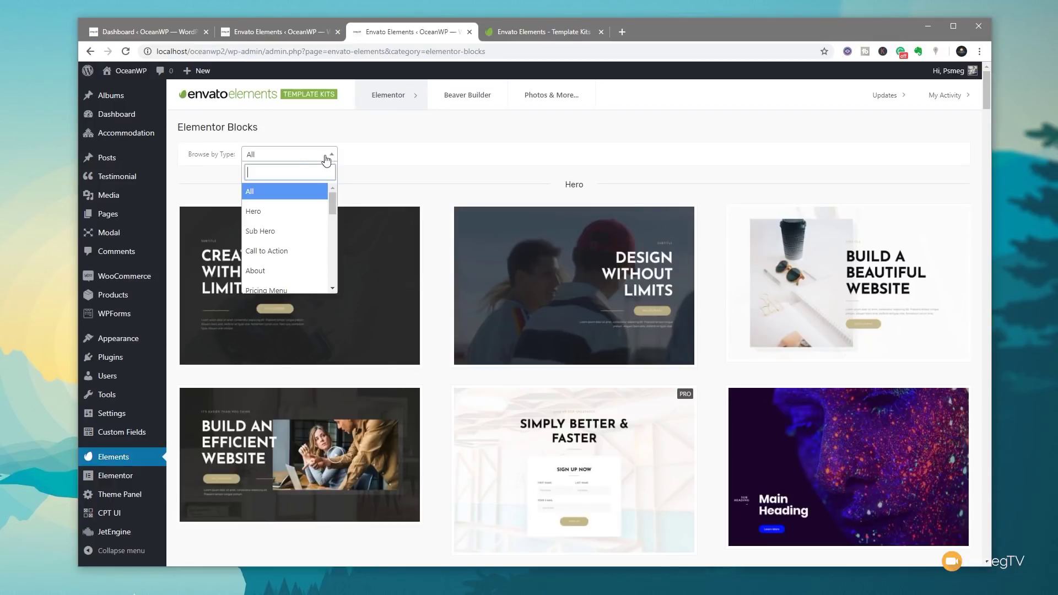
pyautogui.click(270, 218)
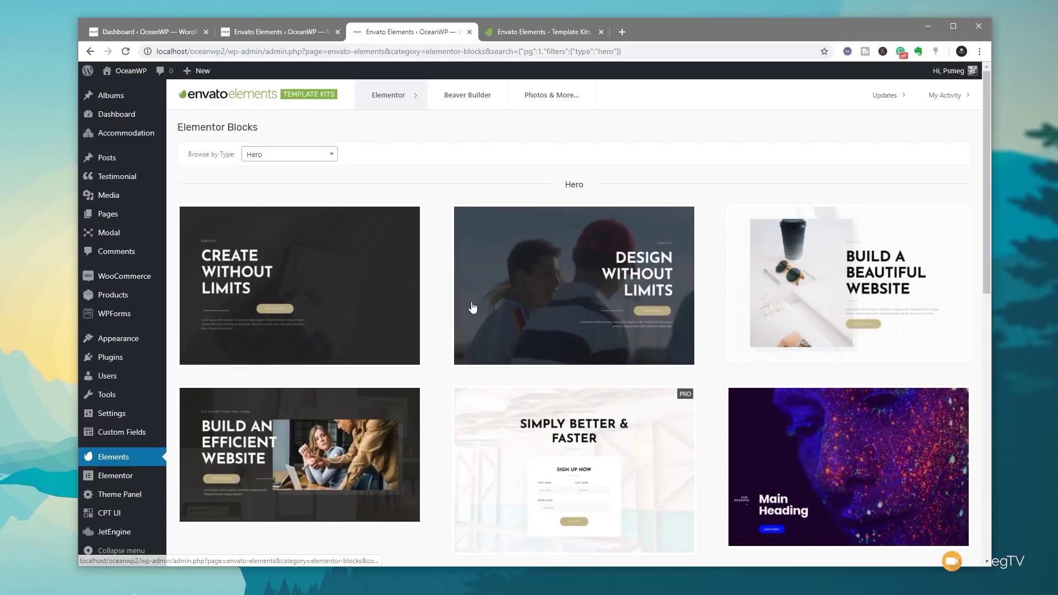
pyautogui.click(845, 271)
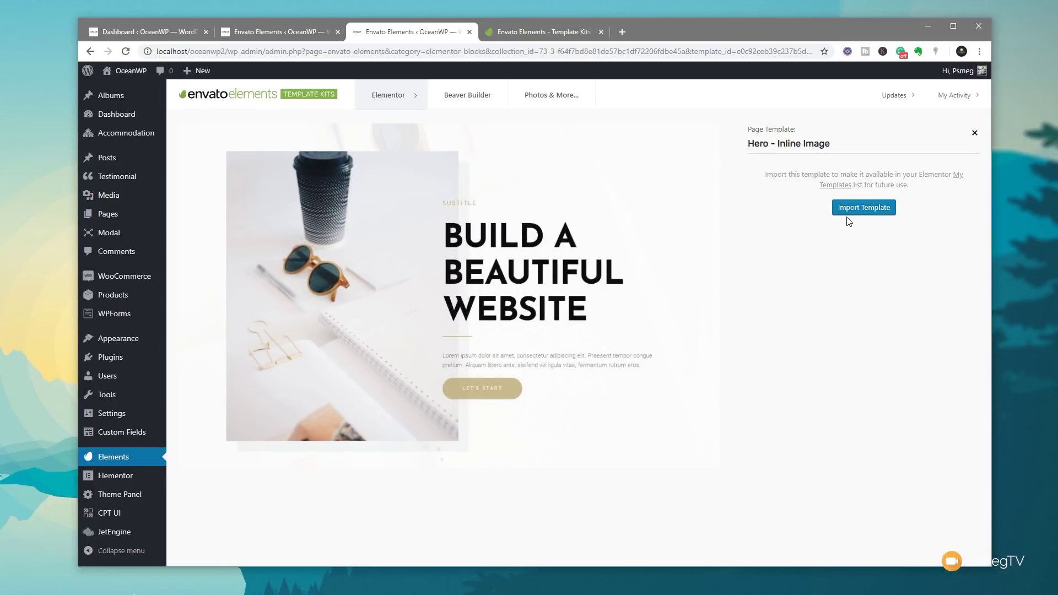
pyautogui.click(862, 210)
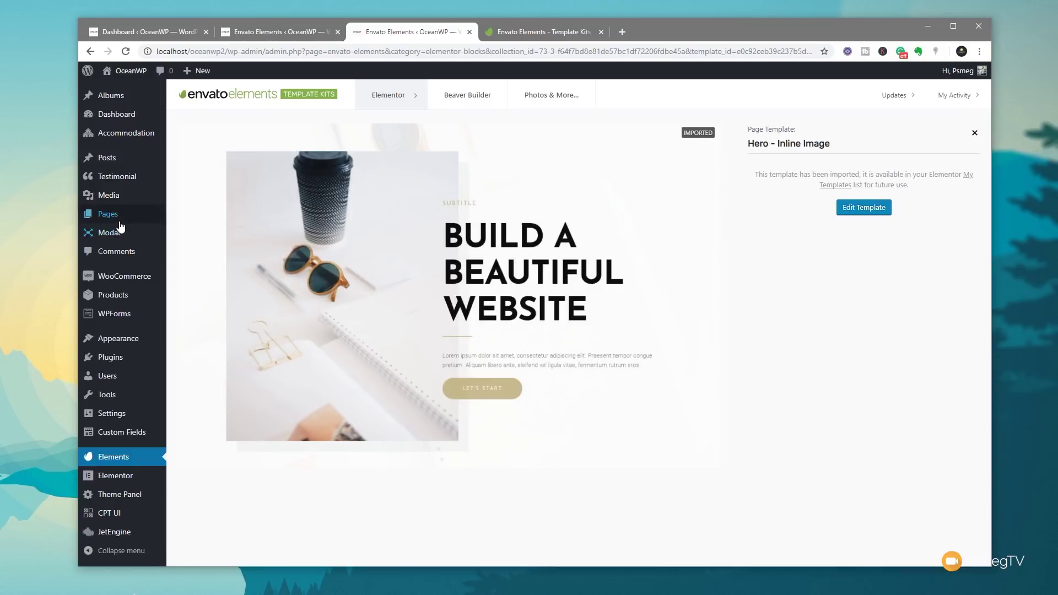
pyautogui.moveTo(113, 216)
pyautogui.click(183, 218)
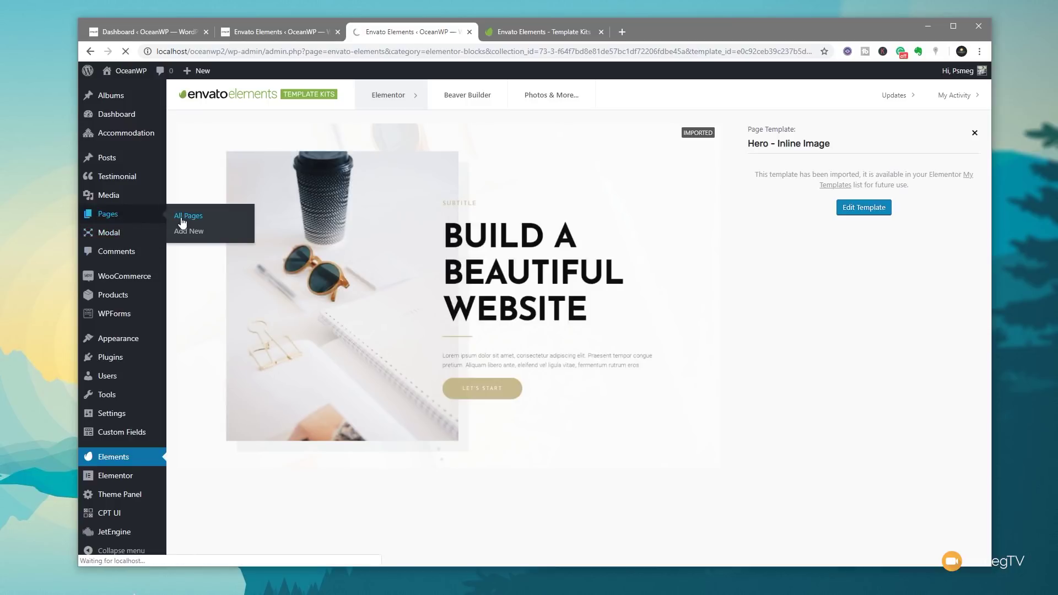
# Step: Reopen the Creative About page in Elementor from the Pages list
pyautogui.scroll(-2, 456, 320)
pyautogui.scroll(-1, 460, 323)
pyautogui.scroll(2, 427, 299)
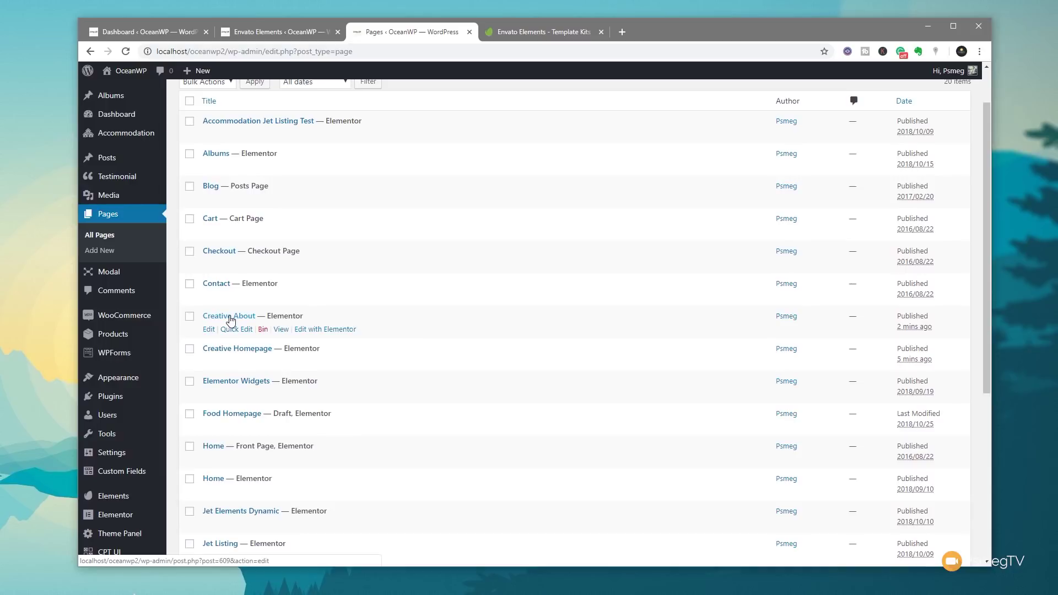
pyautogui.click(325, 330)
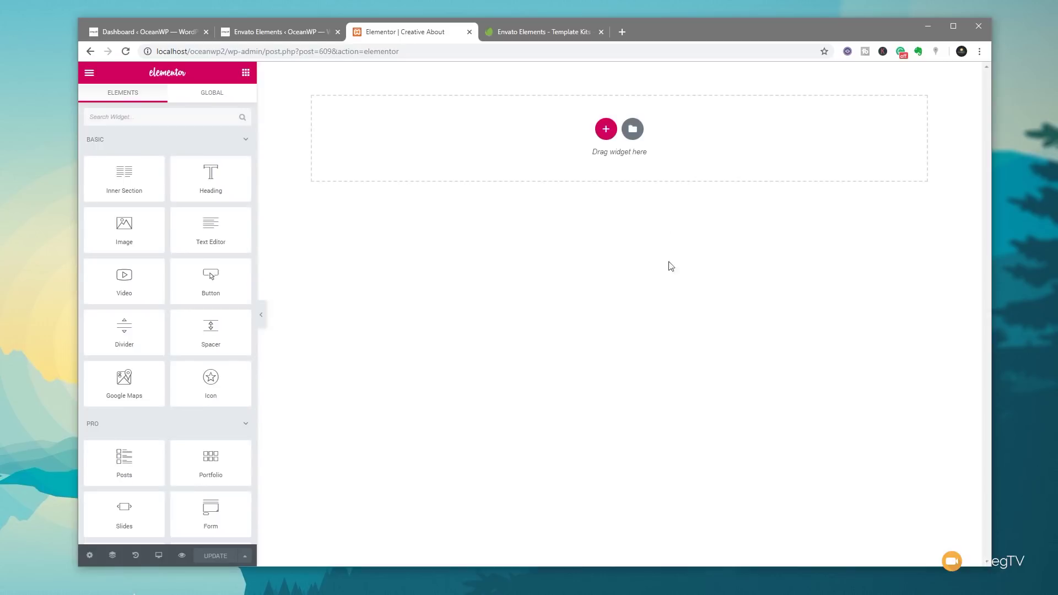
# Step: Insert the newest saved template, Hero - Inline Image, with its document settings into Creative About
pyautogui.click(633, 130)
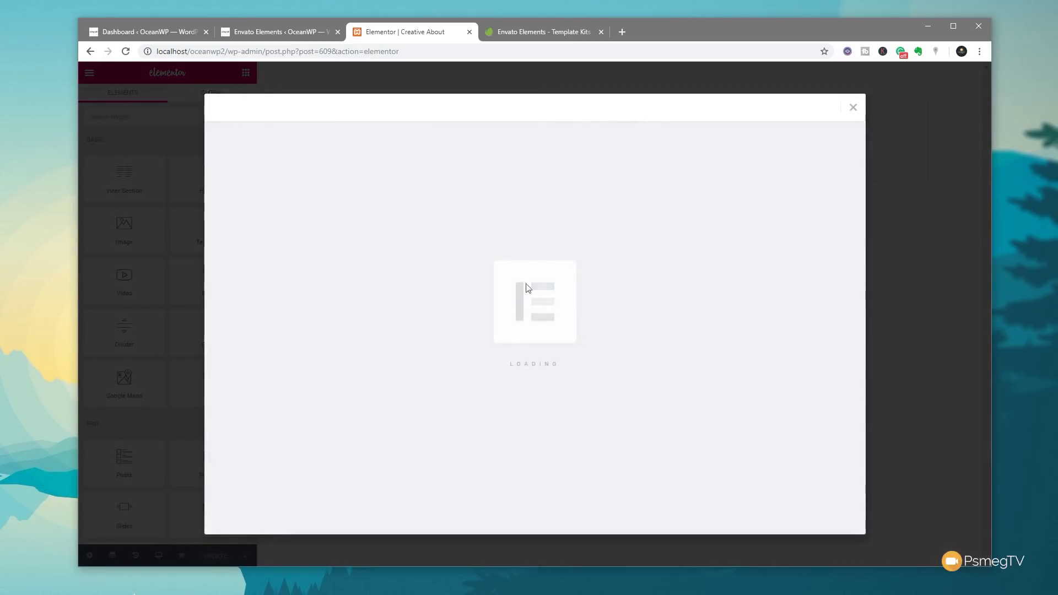
pyautogui.click(587, 110)
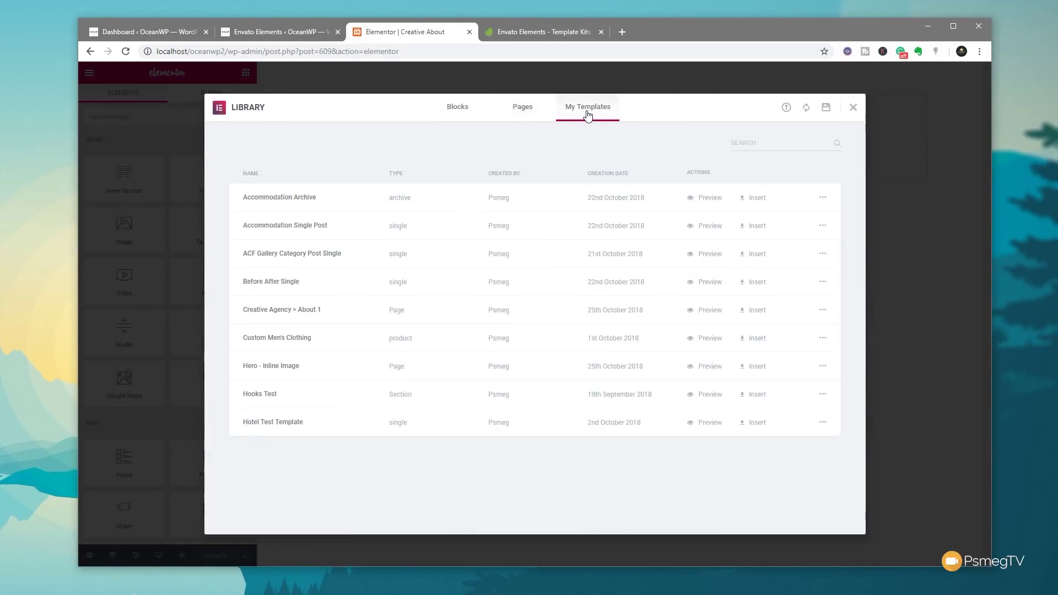
pyautogui.click(601, 174)
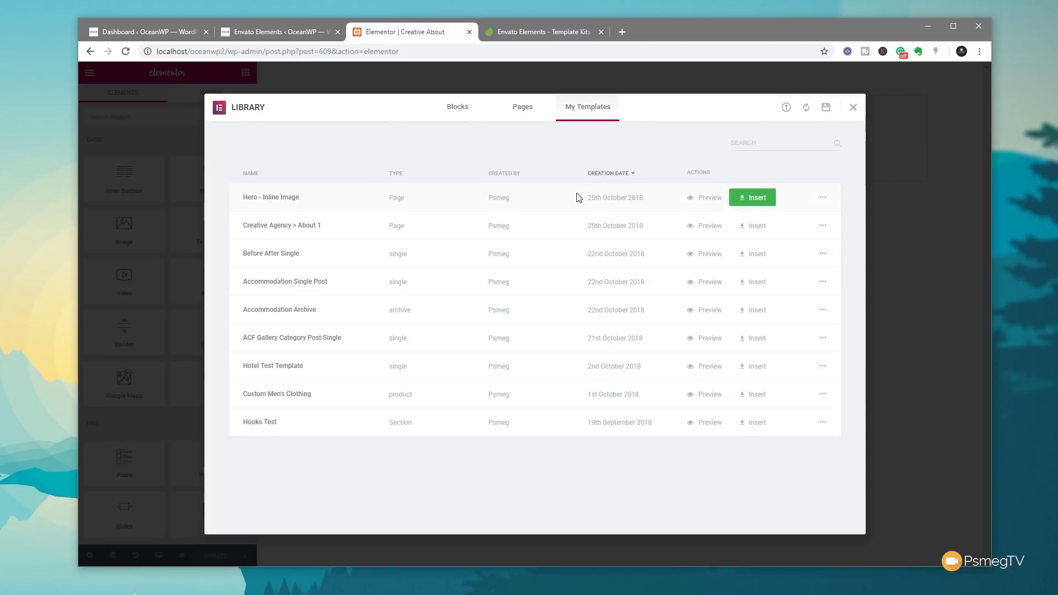
pyautogui.click(756, 198)
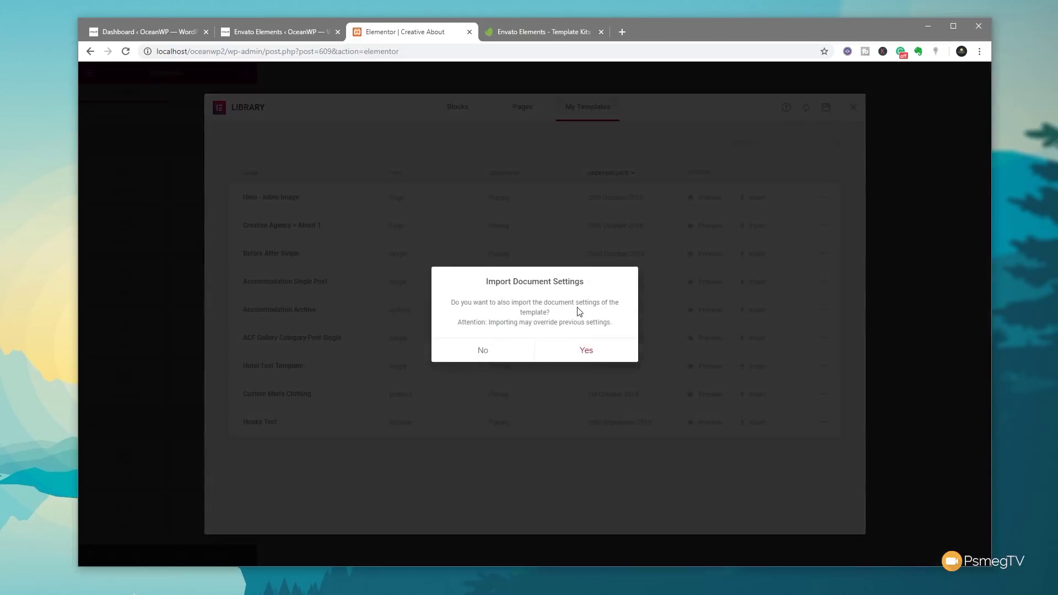
pyautogui.click(586, 351)
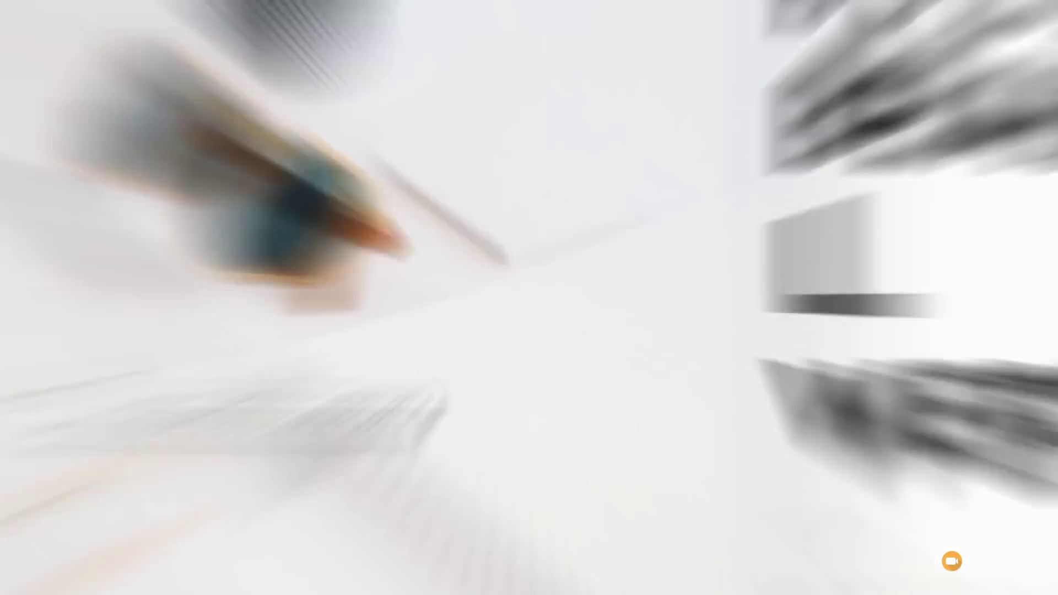
pyautogui.click(528, 31)
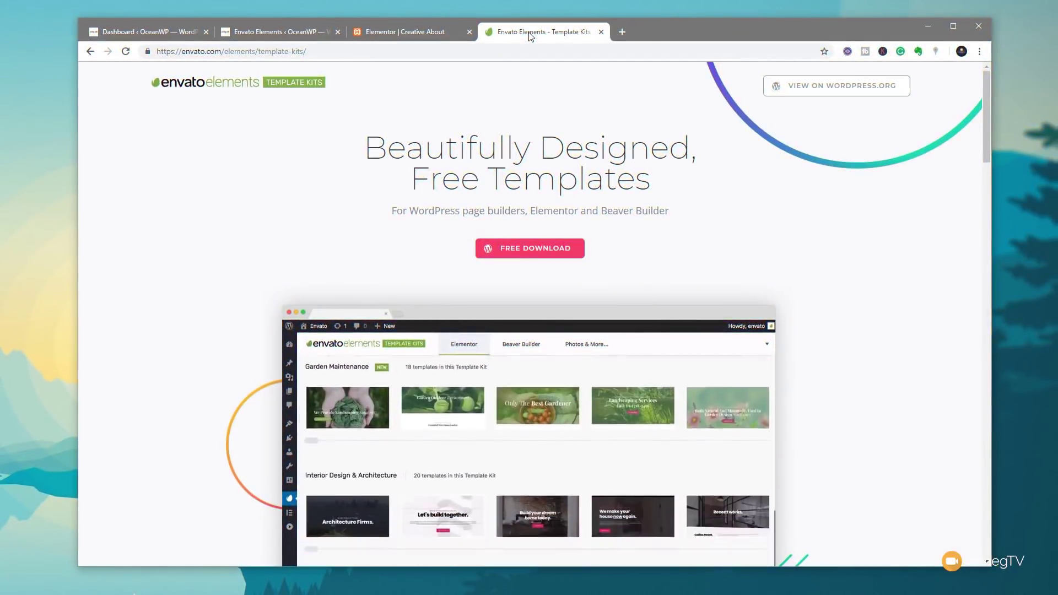